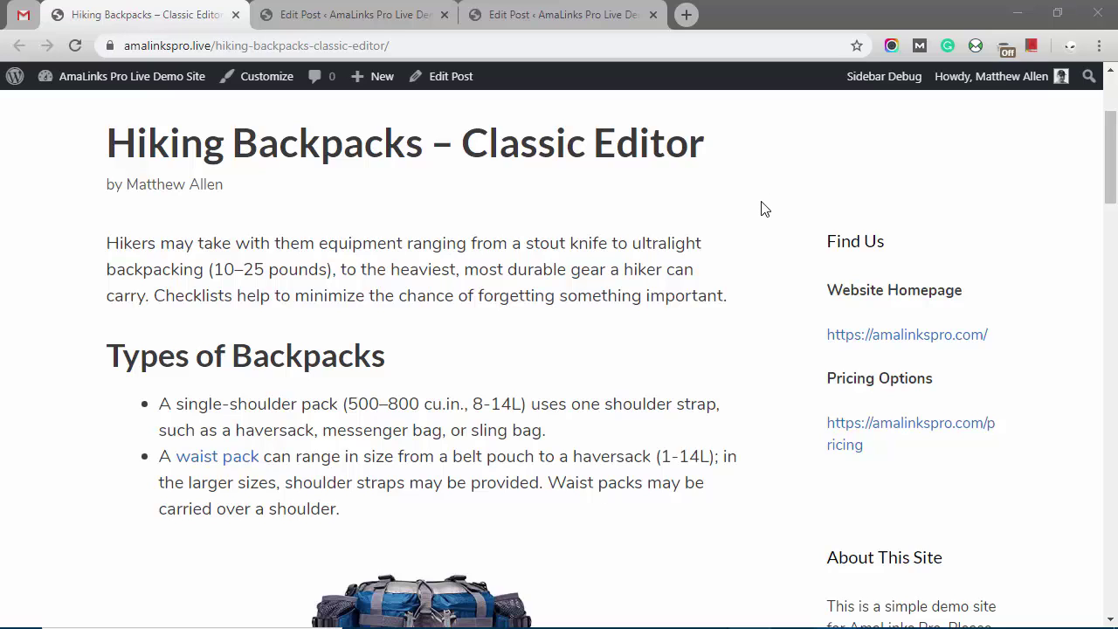
# Step: Scroll the published post past the waist pack image and Buy Now button to the Mountaintop 40L showcase box
pyautogui.scroll(-1, 763, 209)
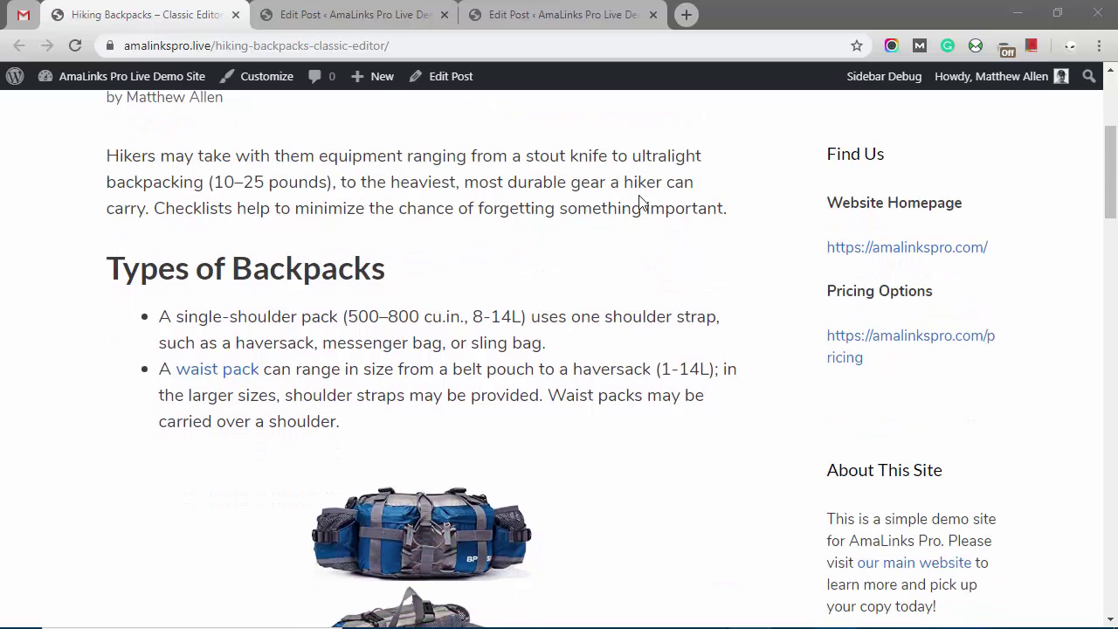
pyautogui.scroll(-1, 640, 201)
pyautogui.scroll(-1, 641, 196)
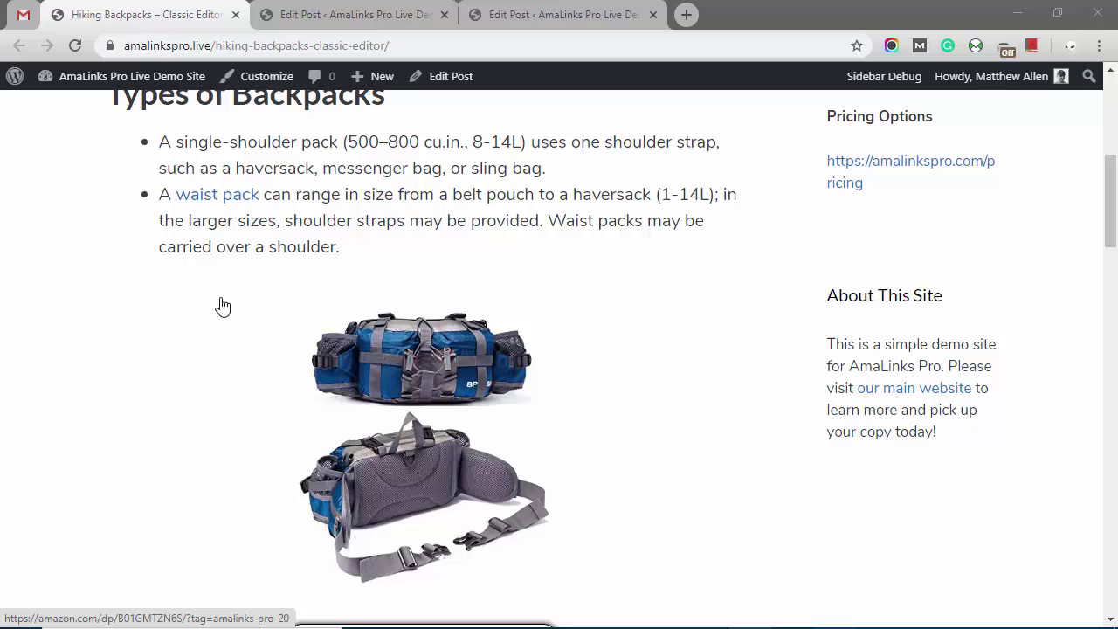
pyautogui.scroll(-1, 383, 353)
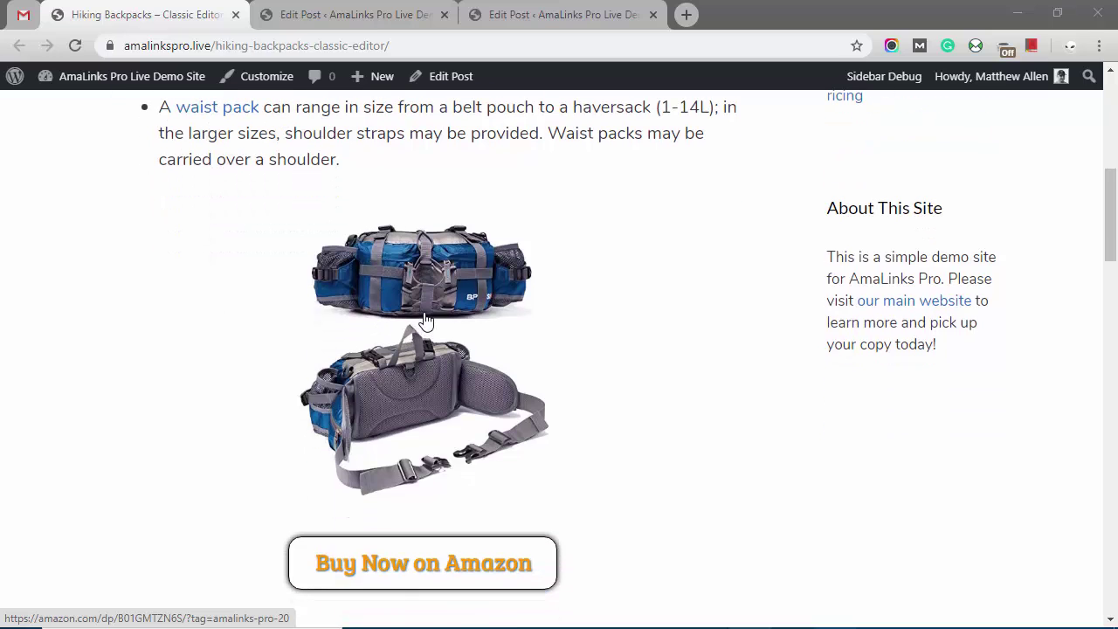
pyautogui.scroll(-1, 444, 311)
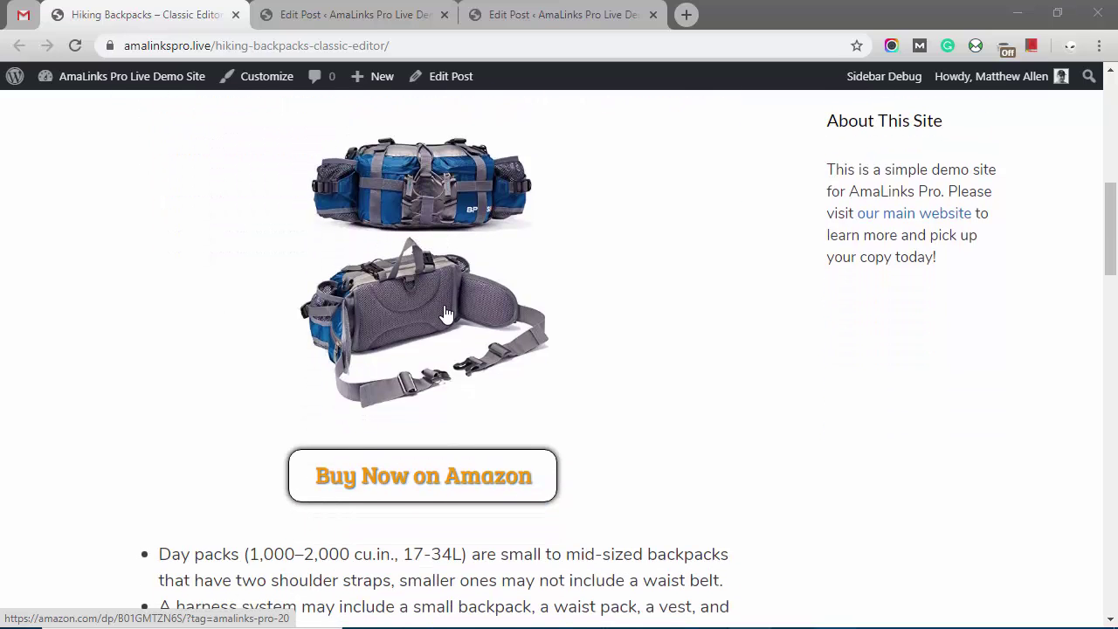
pyautogui.scroll(-1, 444, 312)
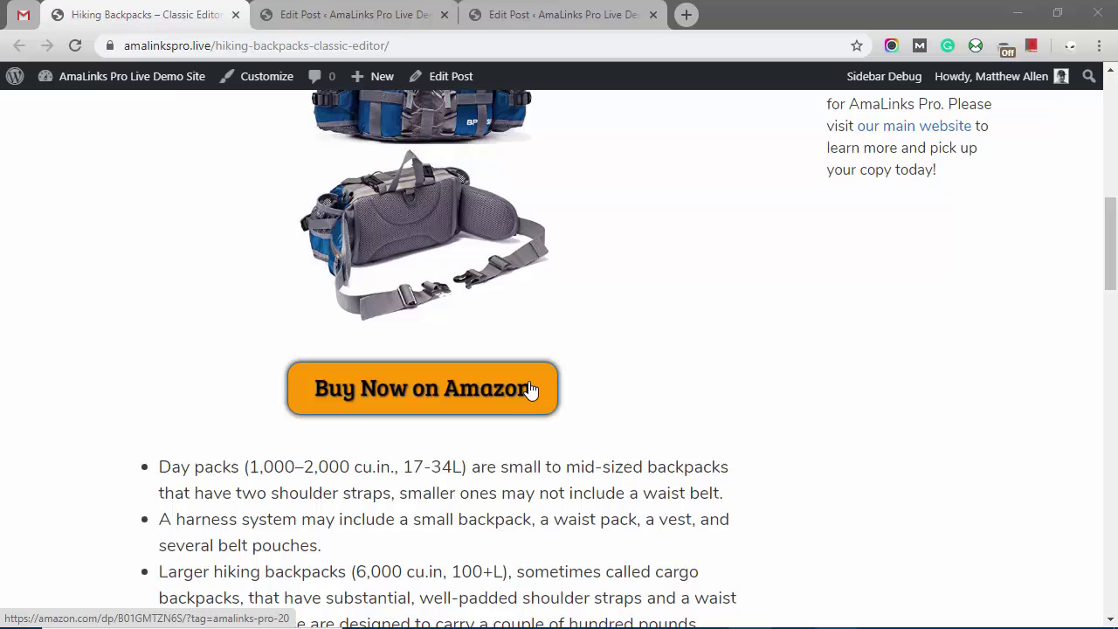
pyautogui.scroll(-1, 528, 387)
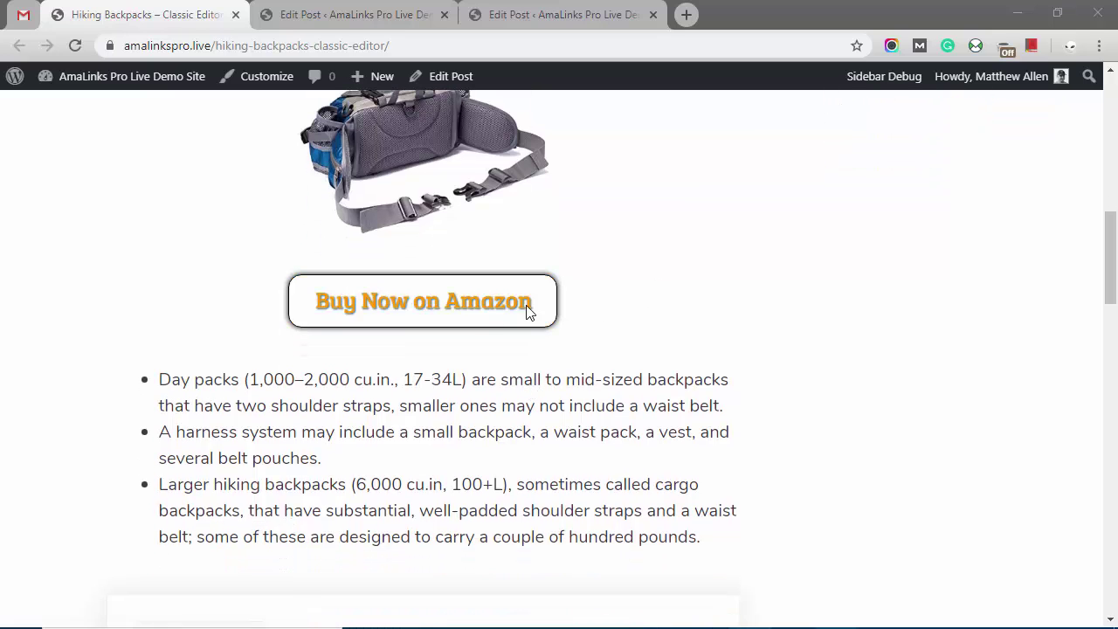
pyautogui.scroll(-2, 632, 316)
pyautogui.scroll(-1, 655, 316)
pyautogui.scroll(-2, 655, 316)
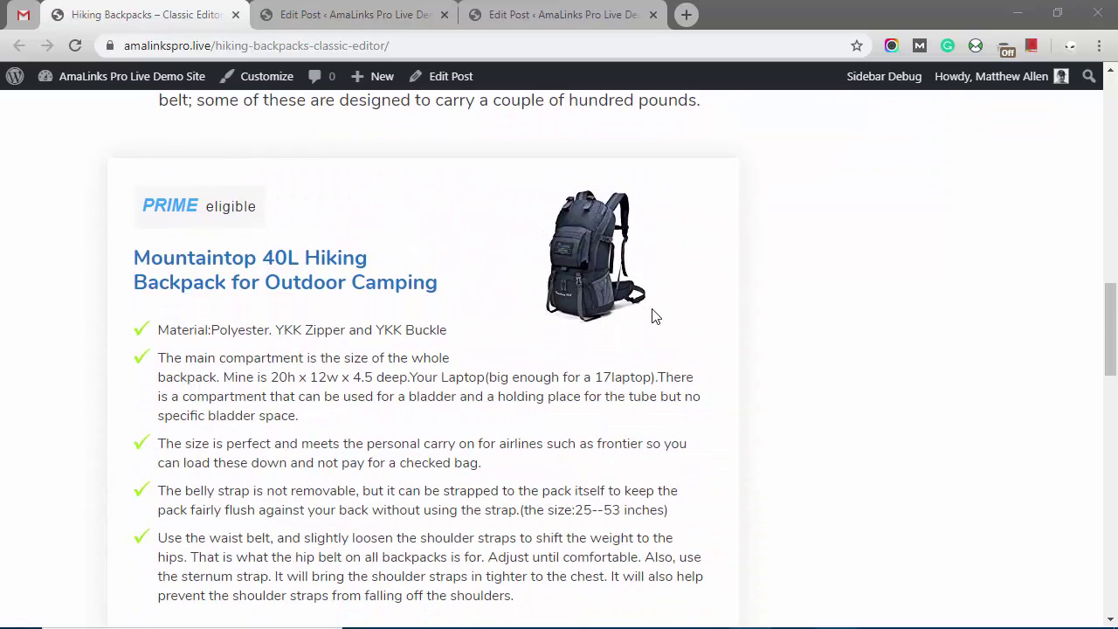
# Step: Scroll past the showcase box to the six-backpack Backpack Comparison table with prices and buy links
pyautogui.scroll(-1, 655, 316)
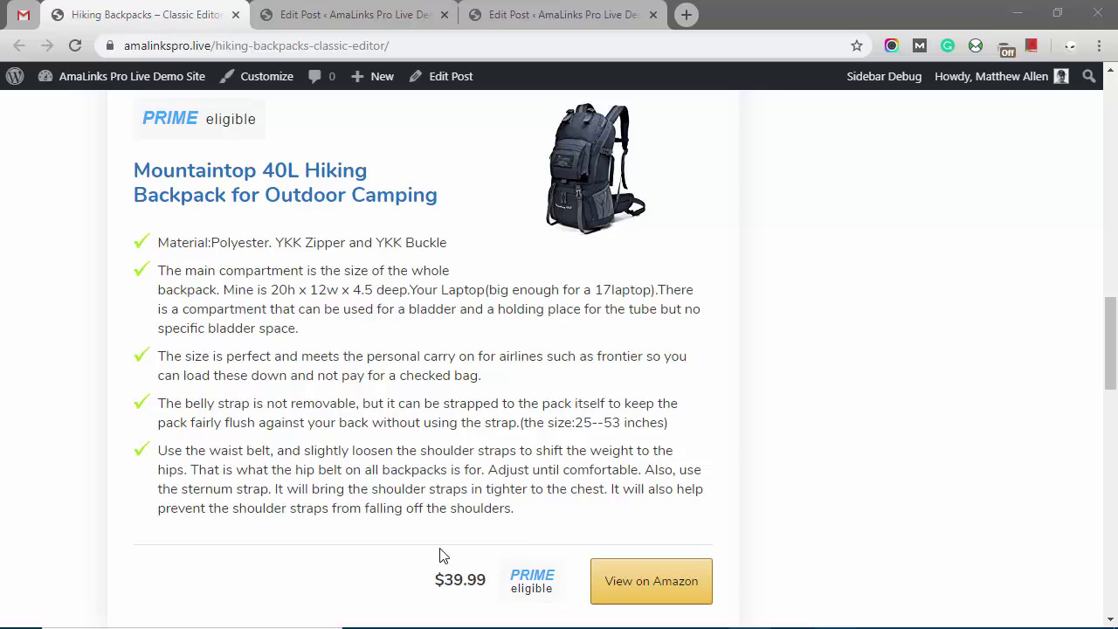
pyautogui.scroll(-2, 759, 449)
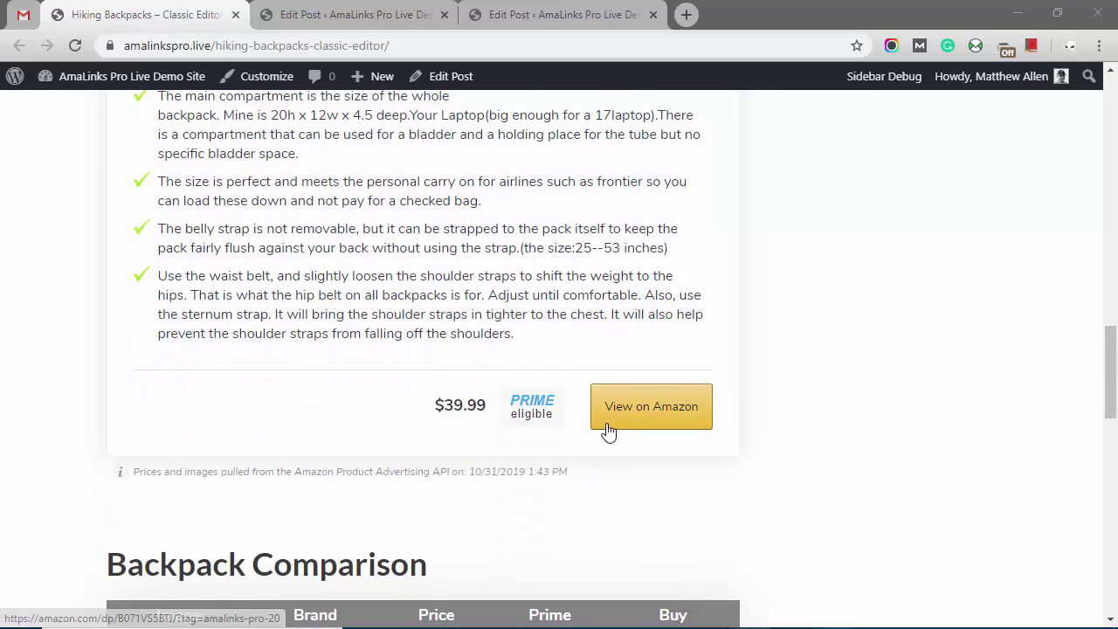
pyautogui.scroll(-2, 606, 429)
pyautogui.scroll(-1, 608, 431)
pyautogui.scroll(-1, 606, 427)
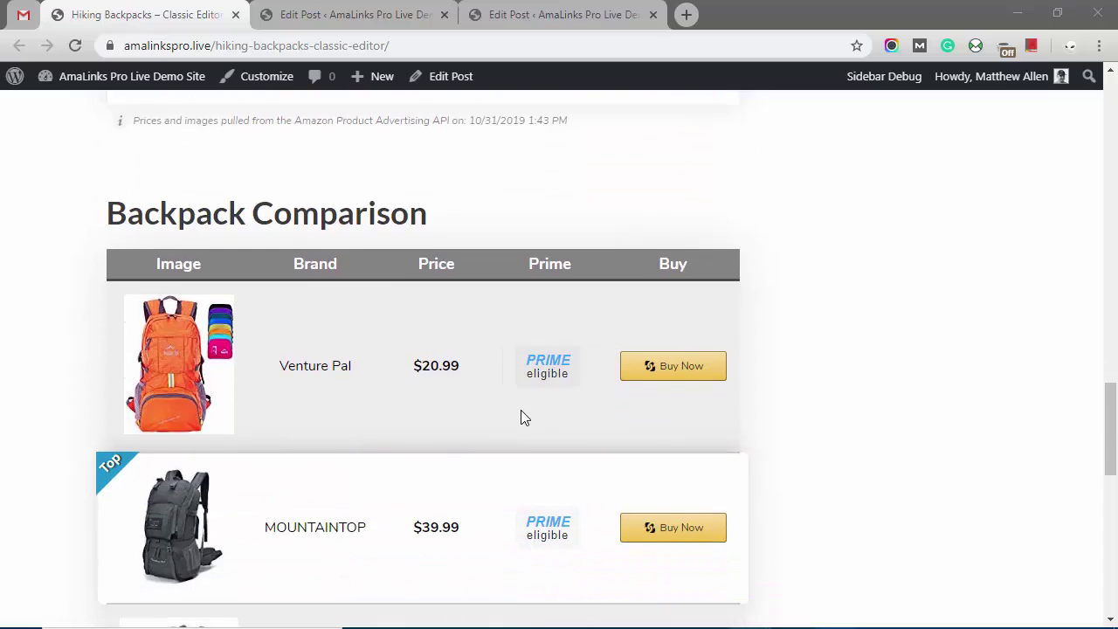
pyautogui.scroll(-1, 520, 416)
pyautogui.scroll(-1, 445, 384)
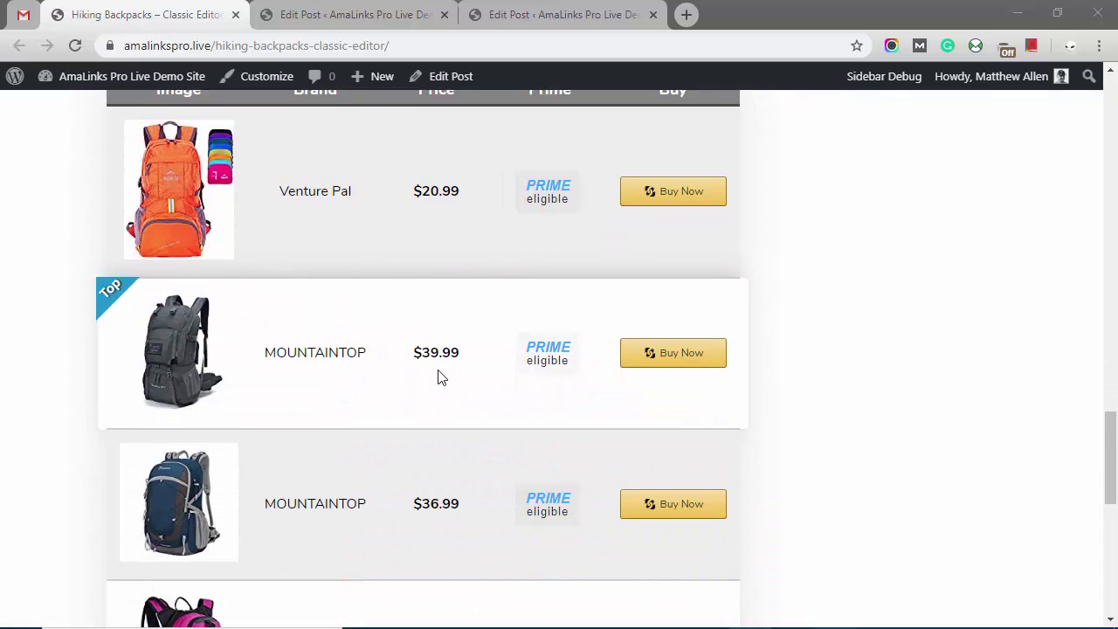
pyautogui.scroll(-2, 439, 377)
pyautogui.scroll(-1, 439, 376)
pyautogui.scroll(-3, 439, 375)
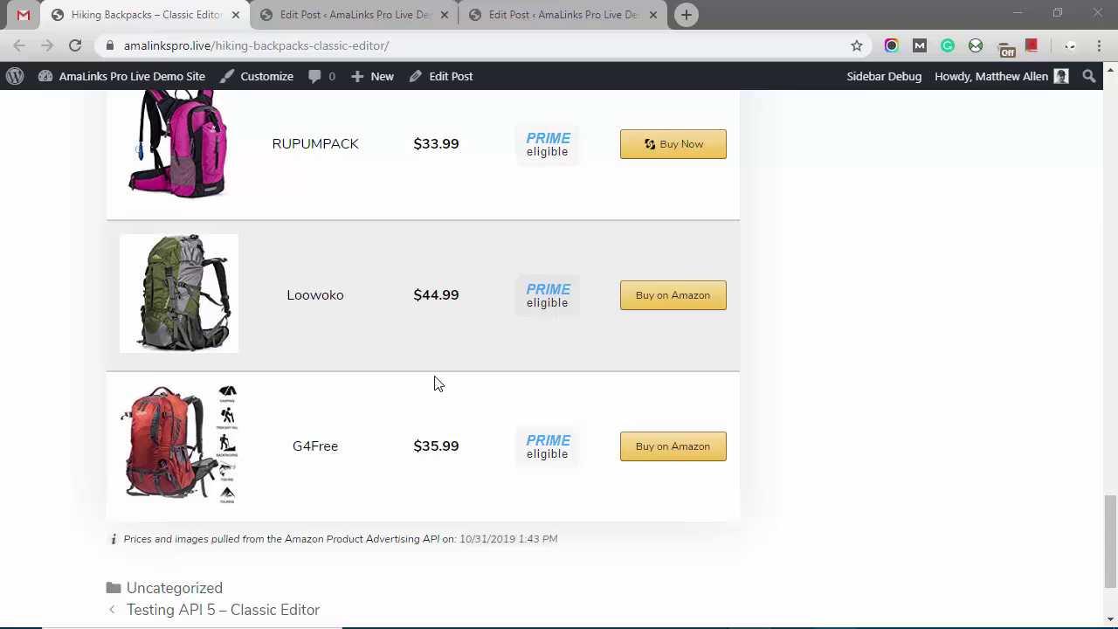
pyautogui.scroll(5, 439, 375)
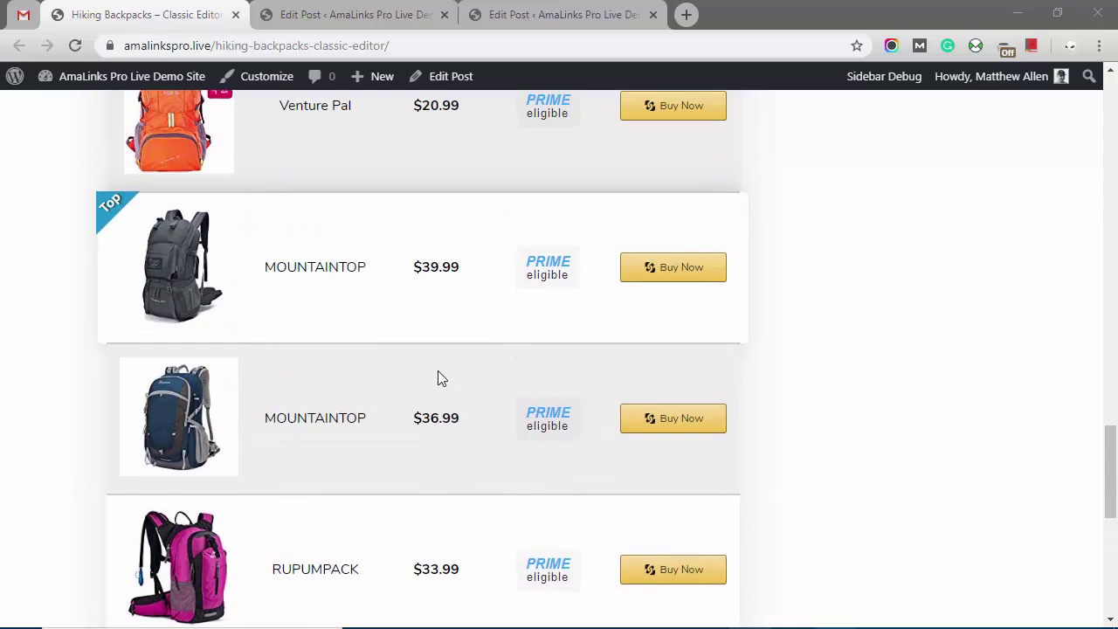
# Step: In the classic-editor tab, add a blank paragraph after the amalinkspro_table shortcode
pyautogui.click(346, 18)
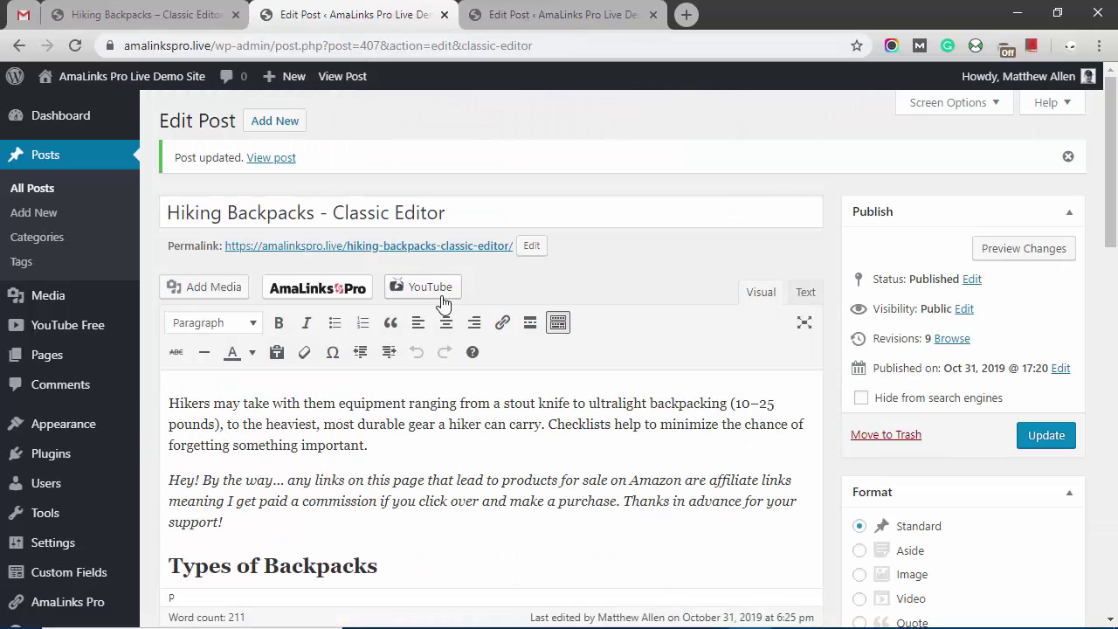
pyautogui.scroll(-2, 455, 373)
pyautogui.scroll(-2, 455, 373)
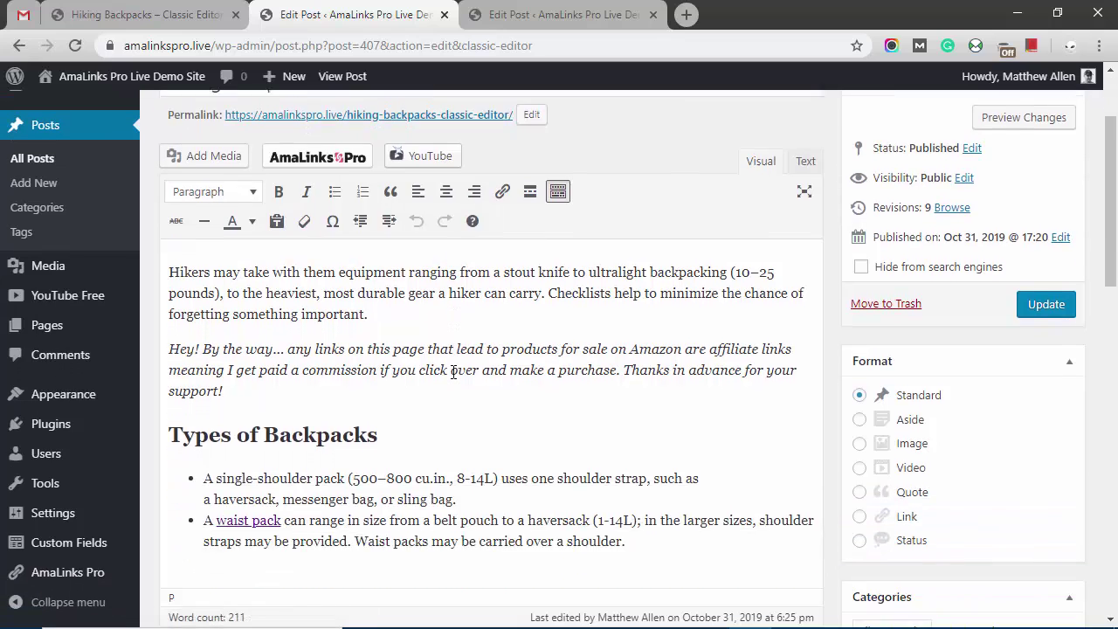
pyautogui.scroll(-3, 455, 373)
pyautogui.scroll(-3, 455, 373)
pyautogui.scroll(-3, 486, 393)
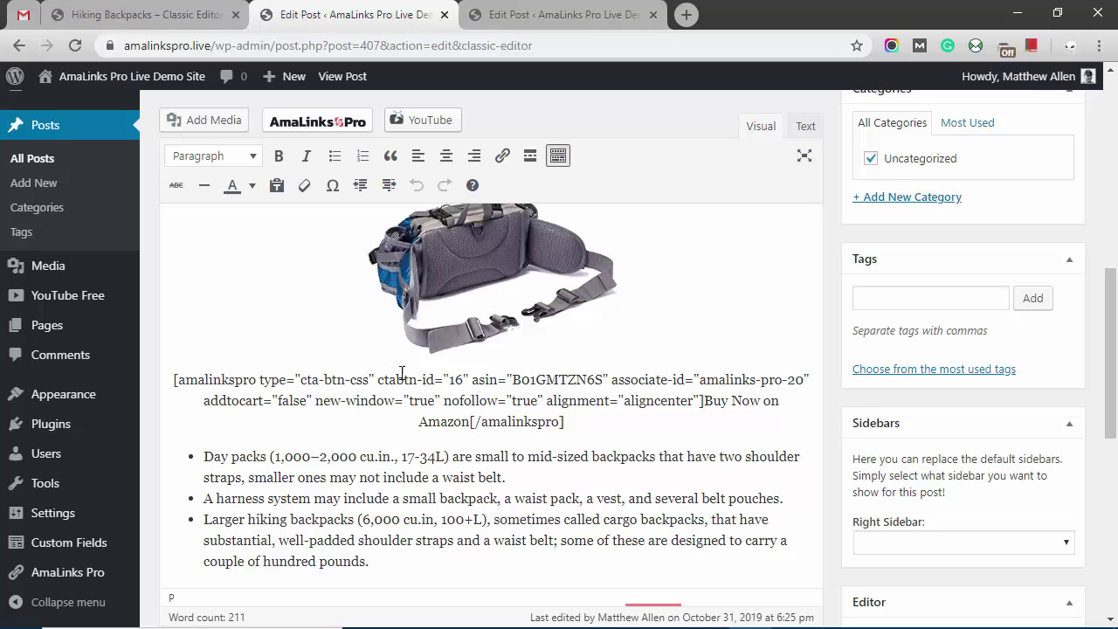
pyautogui.scroll(-3, 437, 420)
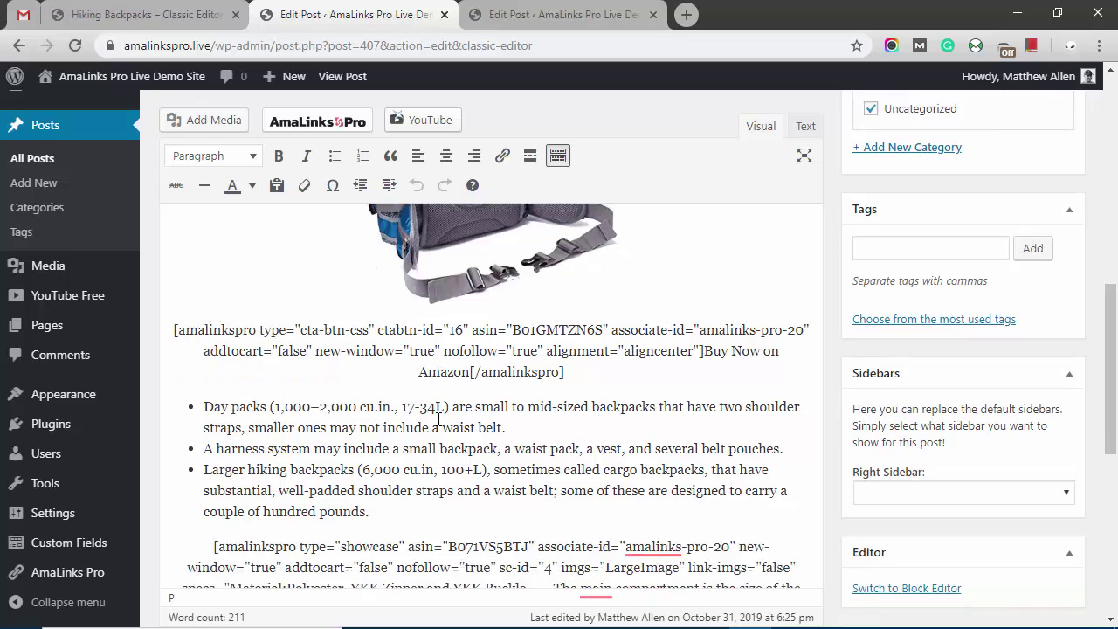
pyautogui.scroll(-4, 423, 434)
pyautogui.scroll(-2, 423, 434)
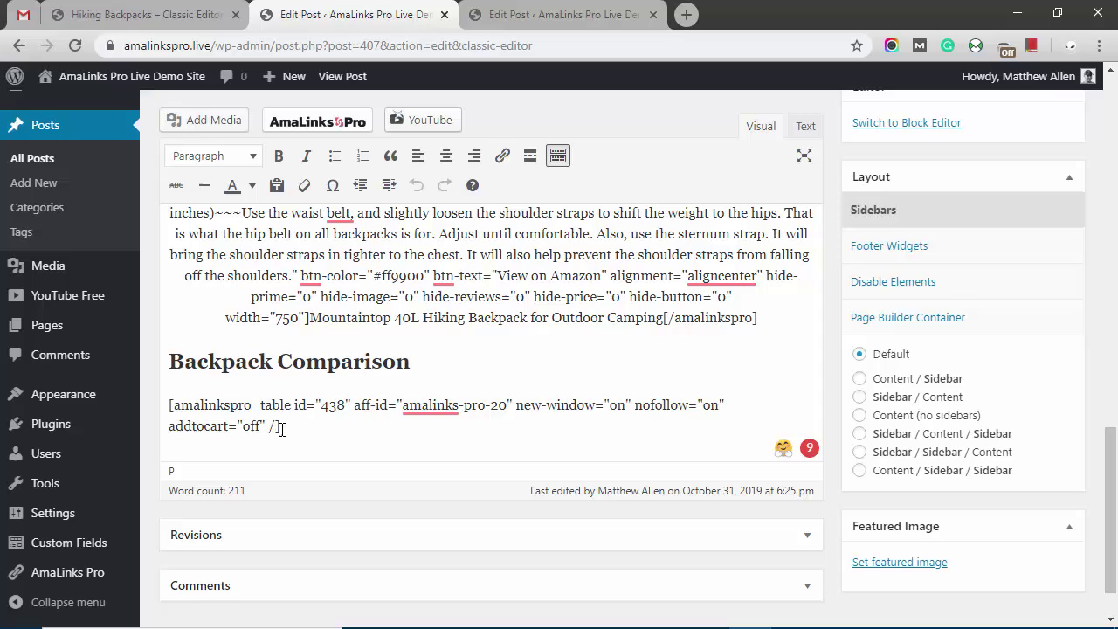
pyautogui.press('Return')
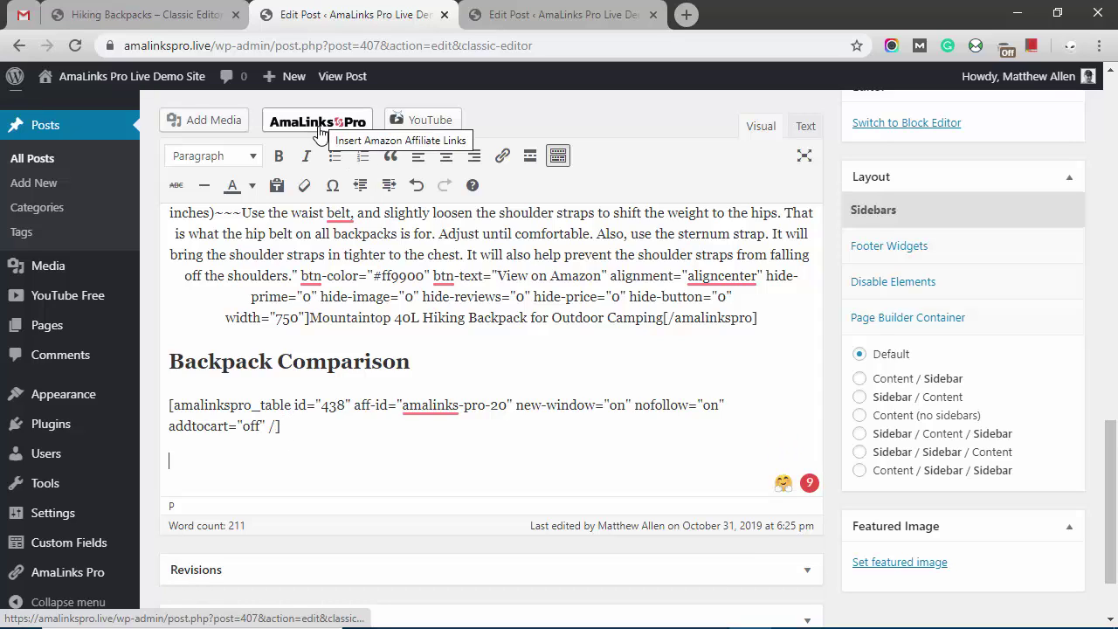
# Step: Search AmaLinks Pro for 'hiking backpacks' and browse the Amazon results with prices
pyautogui.click(317, 129)
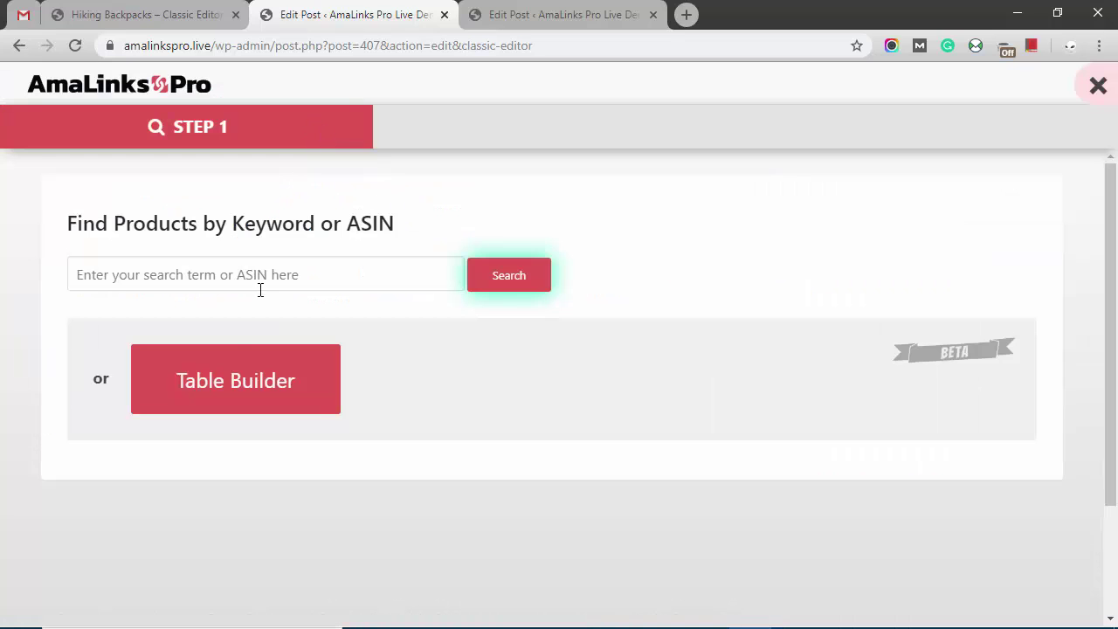
pyautogui.click(242, 279)
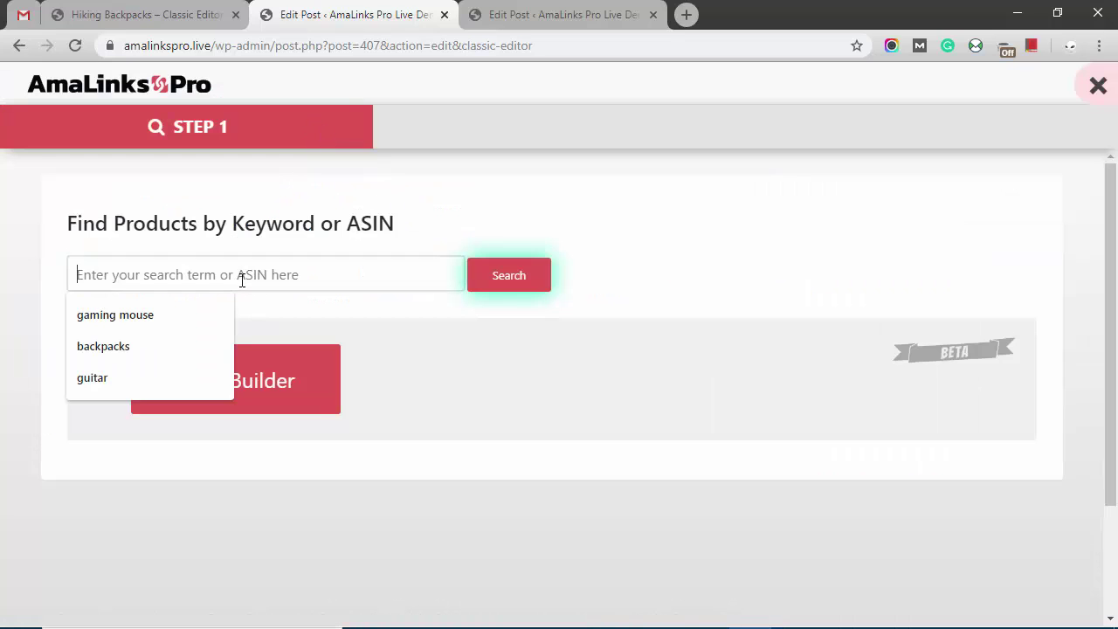
pyautogui.write('hiking backpacks')
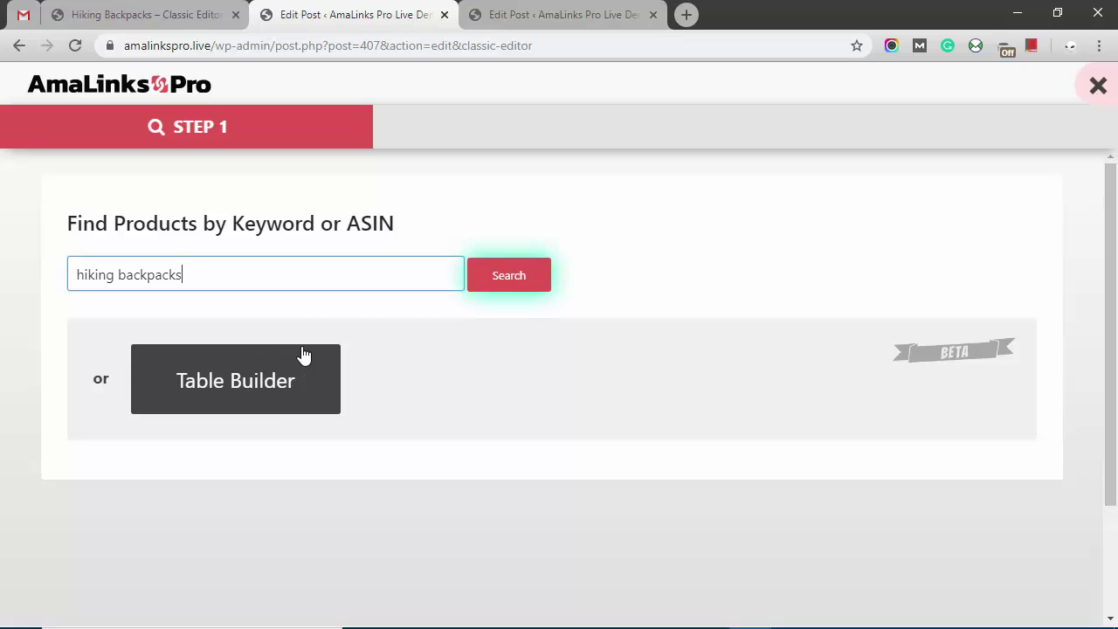
pyautogui.click(520, 275)
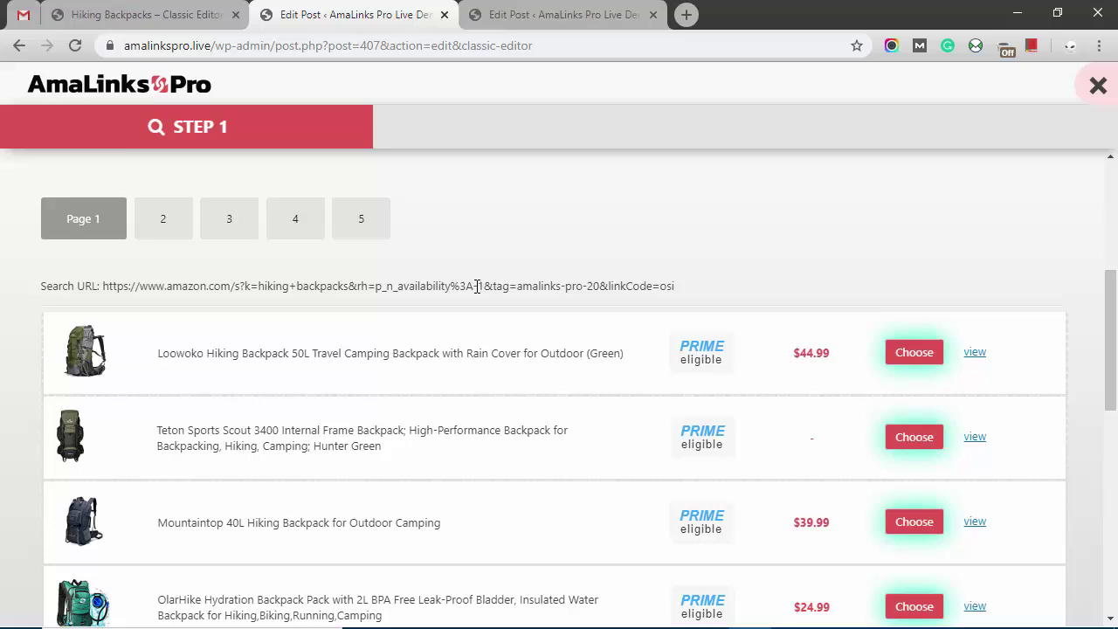
pyautogui.scroll(-1, 477, 289)
pyautogui.scroll(-1, 477, 292)
pyautogui.scroll(-1, 477, 291)
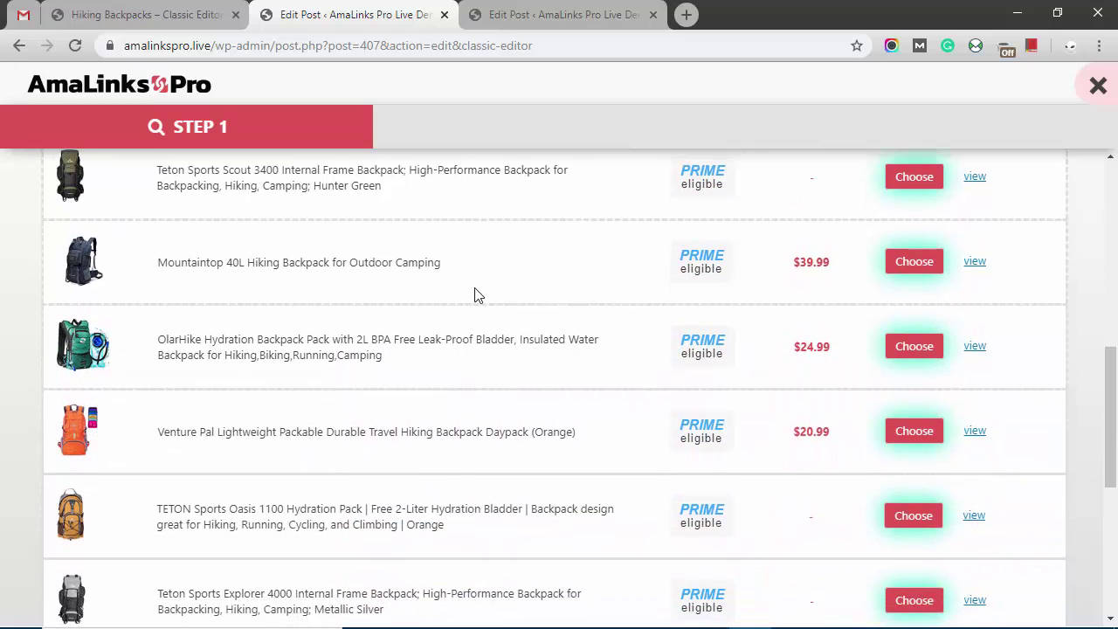
pyautogui.scroll(2, 475, 293)
pyautogui.scroll(2, 473, 292)
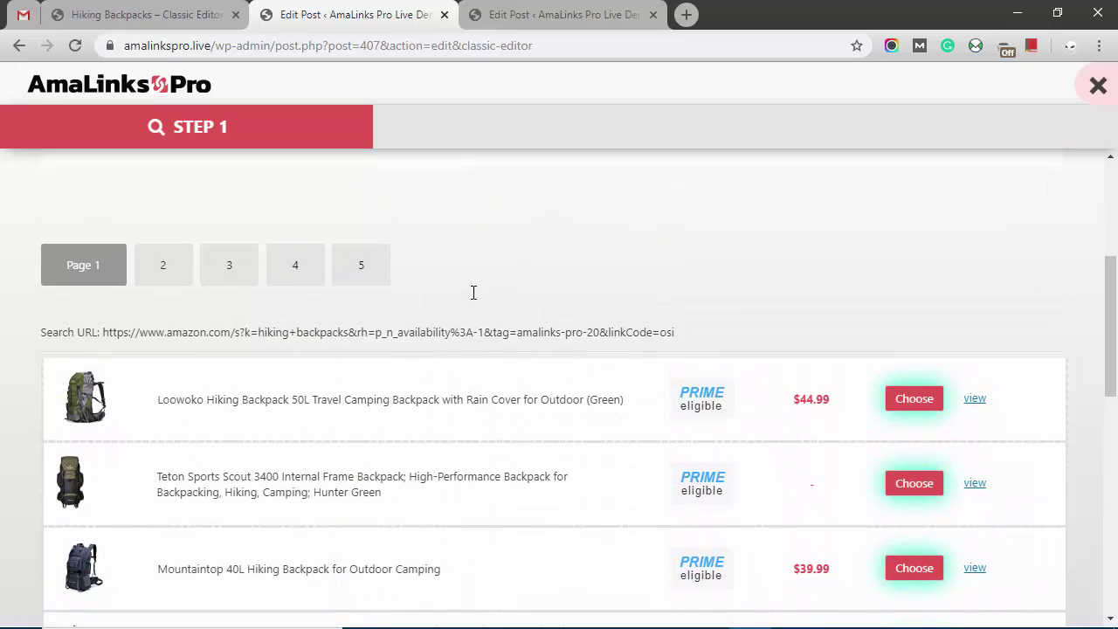
pyautogui.scroll(-2, 473, 293)
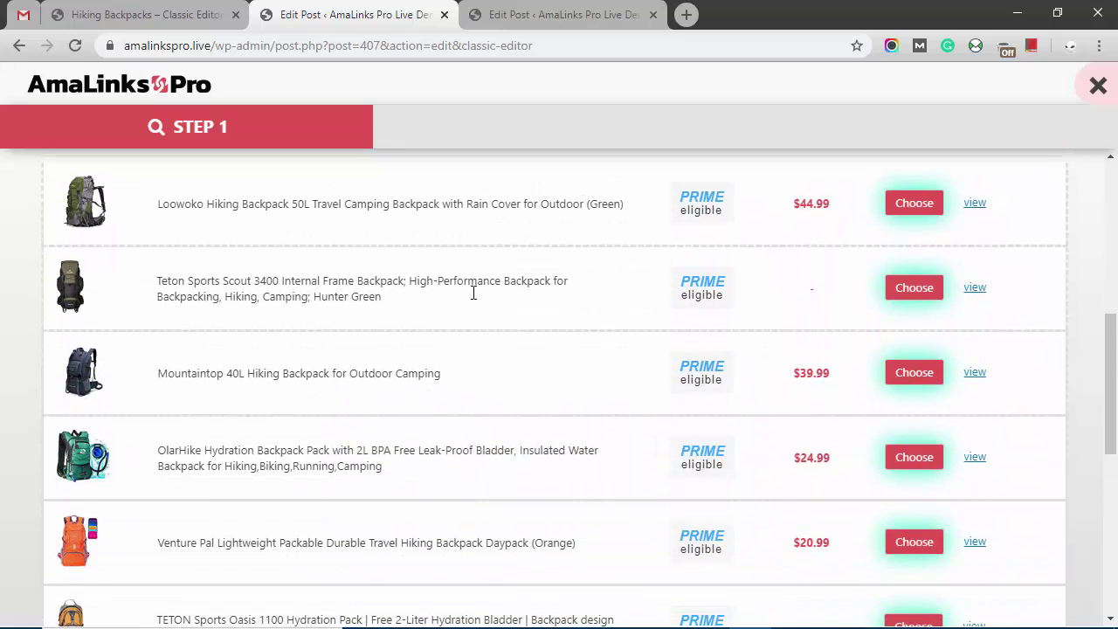
# Step: Pick the Mountaintop 40L Hiking Backpack and make it a product showcase box
pyautogui.click(906, 369)
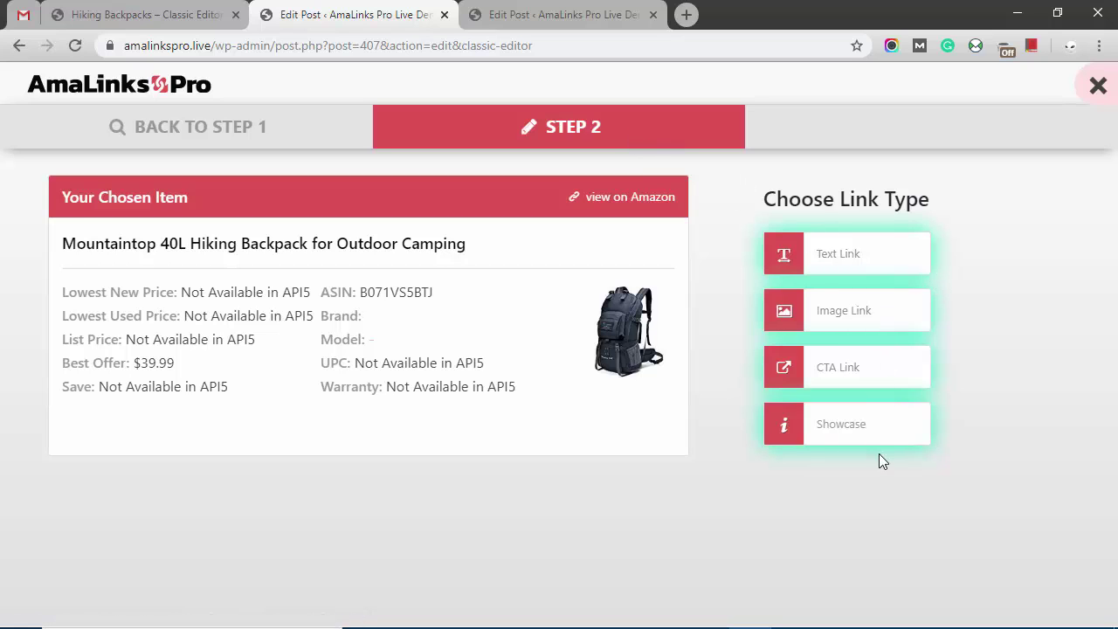
pyautogui.click(865, 432)
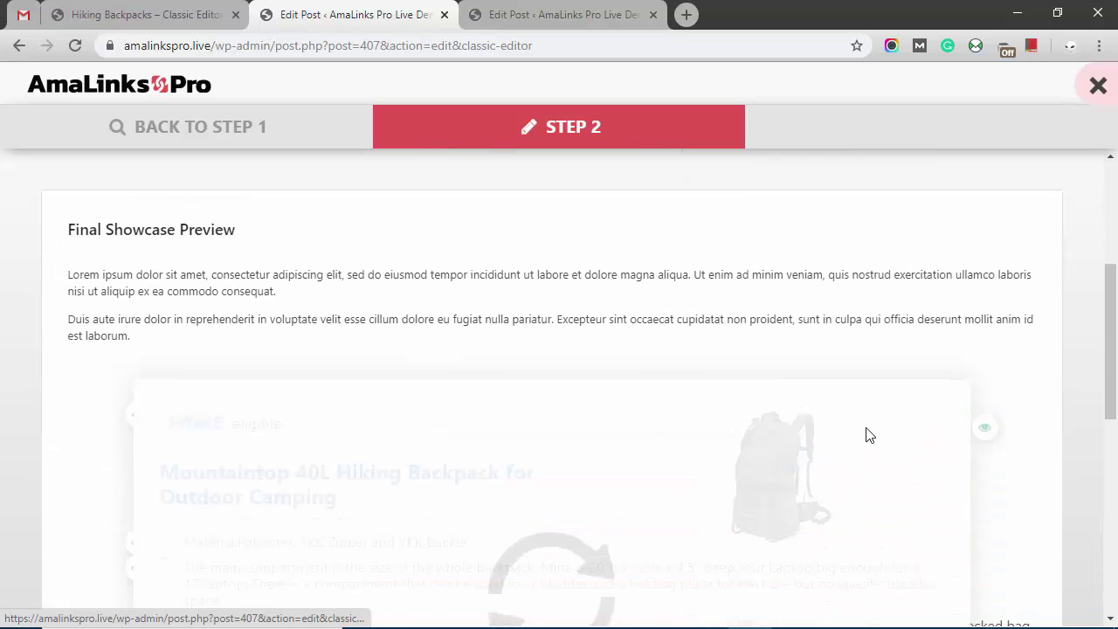
pyautogui.scroll(-2, 654, 400)
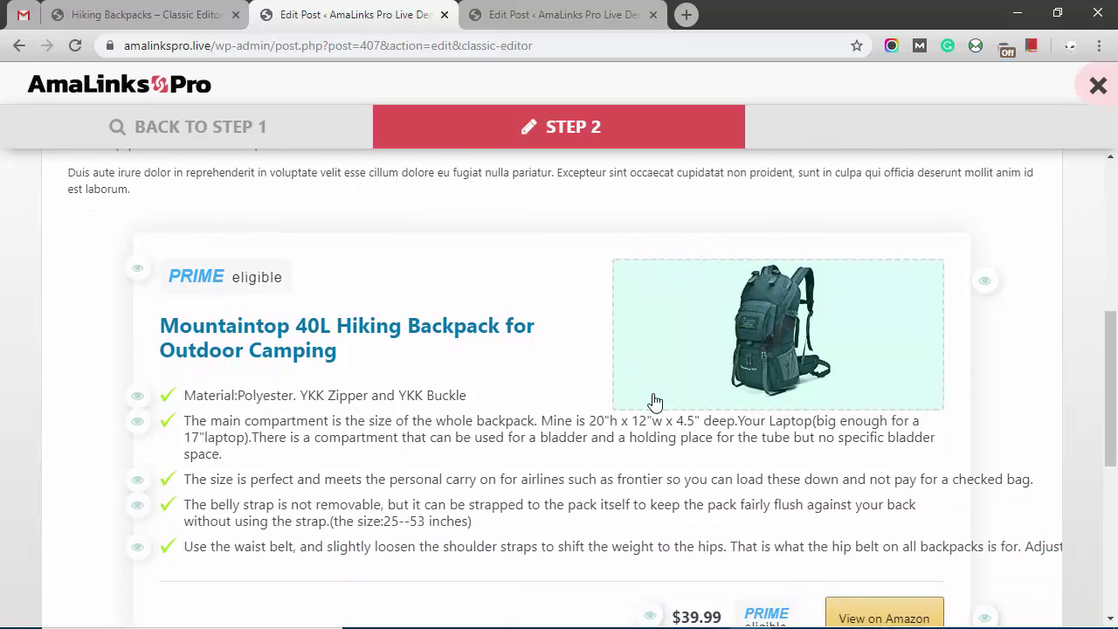
pyautogui.scroll(-1, 654, 400)
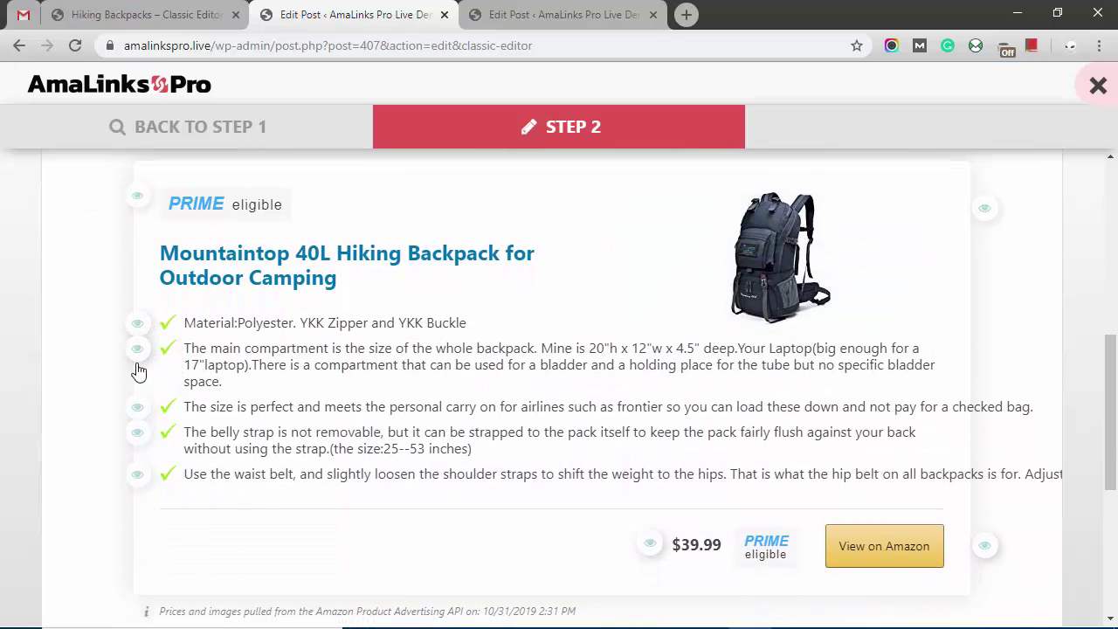
# Step: Toggle the showcase price off and back on, then review the preview to the configuration prompt
pyautogui.click(648, 548)
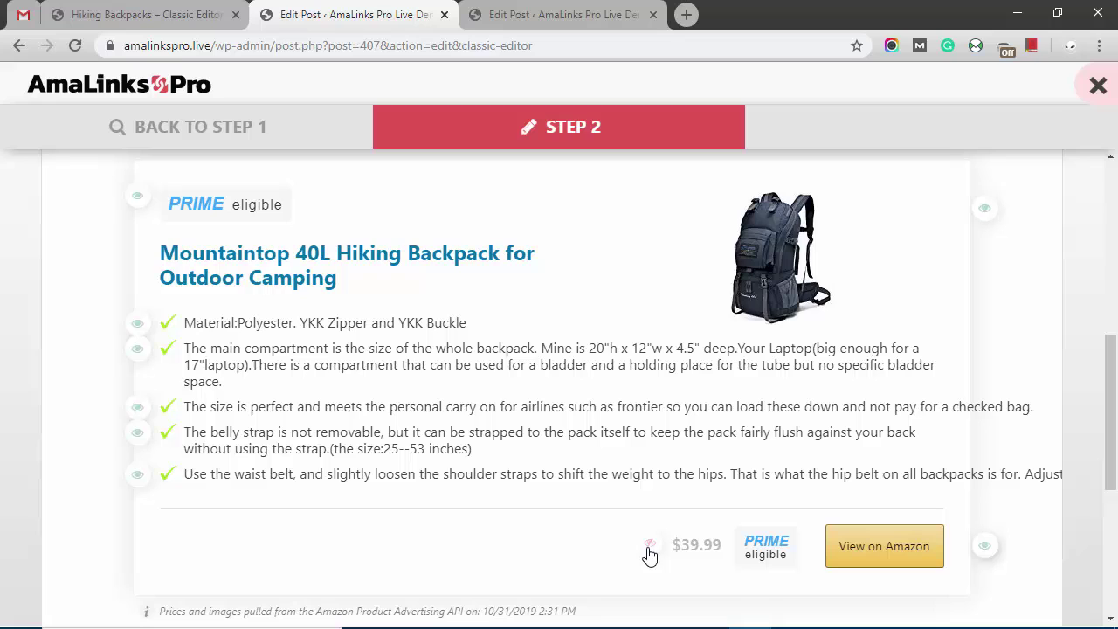
pyautogui.click(650, 549)
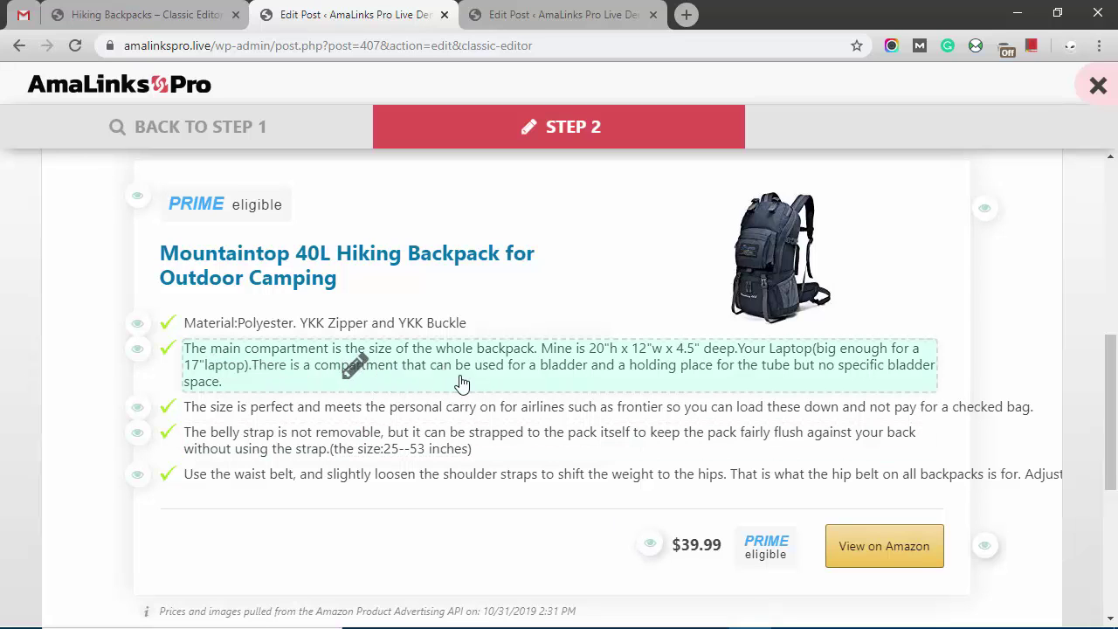
pyautogui.scroll(-2, 459, 382)
pyautogui.scroll(-1, 470, 396)
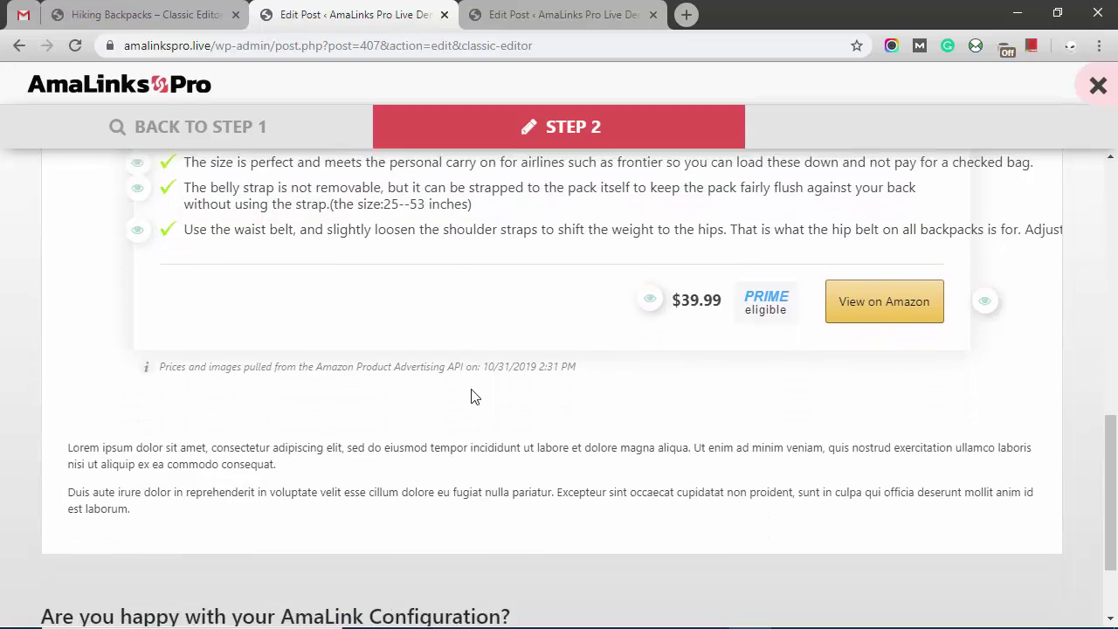
pyautogui.scroll(-1, 471, 396)
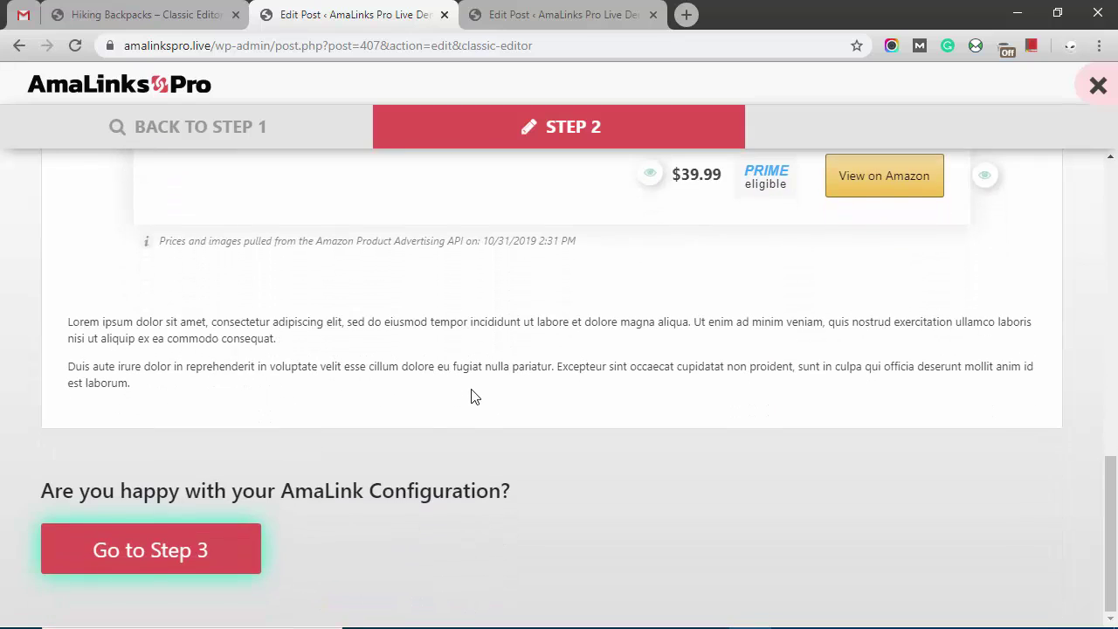
# Step: Go to Step 3, review alignment and link settings, and insert the Mountaintop 40L showcase shortcode
pyautogui.click(219, 539)
pyautogui.scroll(-1, 314, 365)
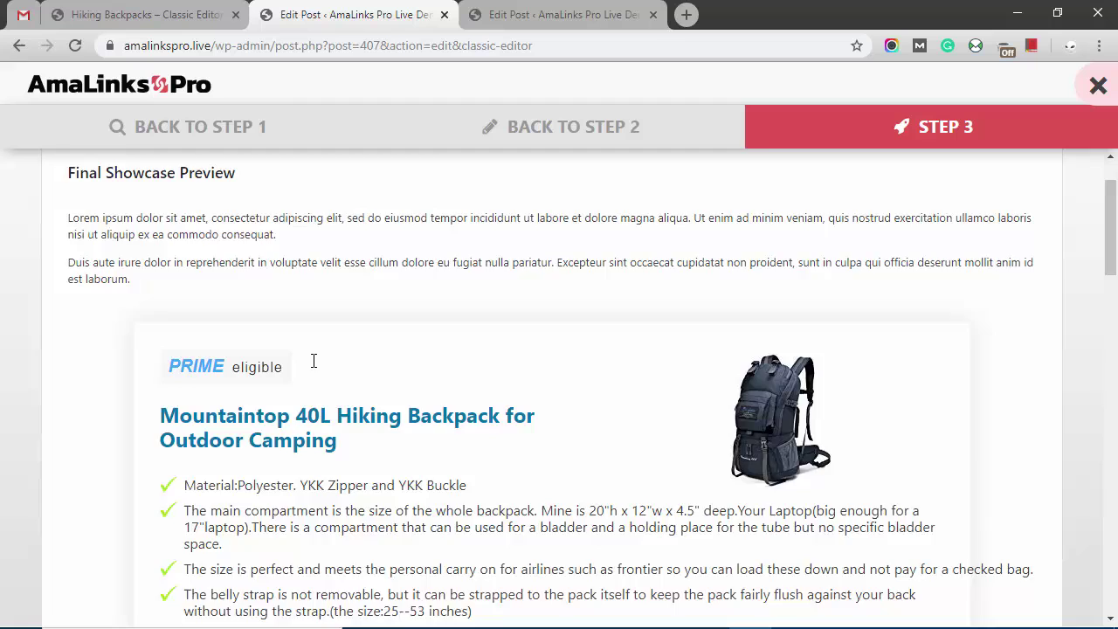
pyautogui.scroll(-4, 310, 371)
pyautogui.scroll(-1, 307, 374)
pyautogui.scroll(-2, 305, 374)
pyautogui.scroll(-1, 305, 373)
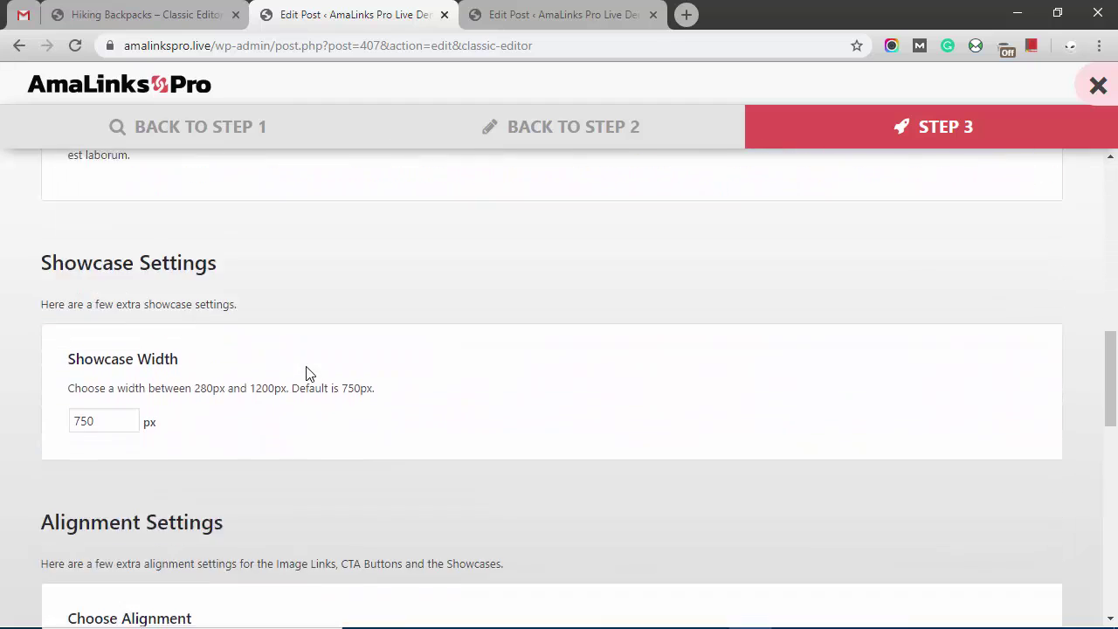
pyautogui.scroll(-1, 307, 375)
pyautogui.scroll(-1, 194, 498)
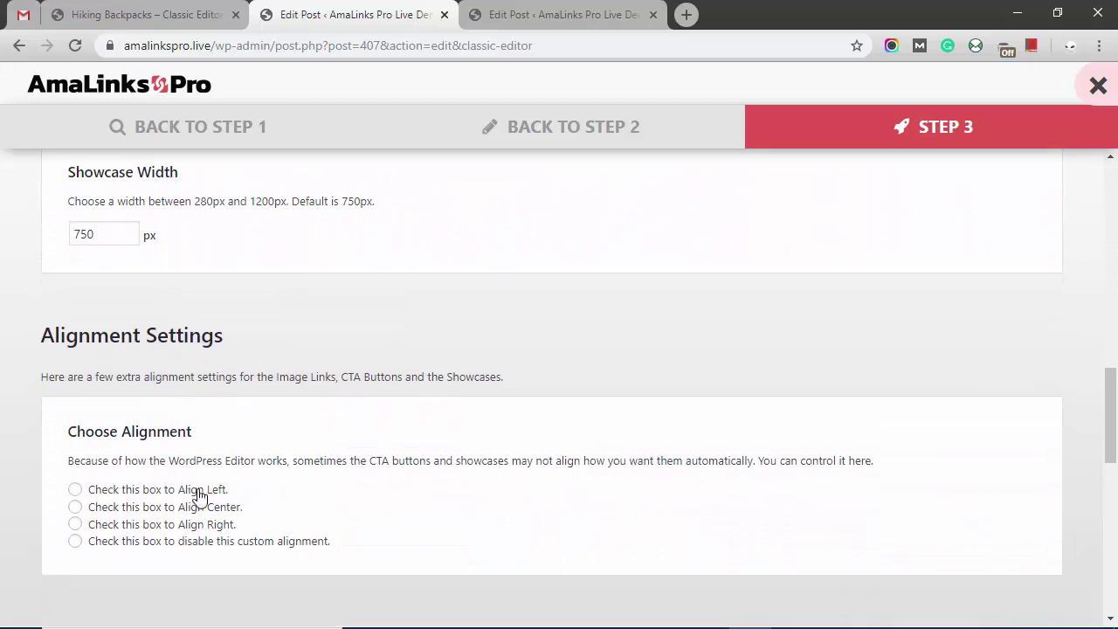
pyautogui.scroll(-2, 219, 501)
pyautogui.scroll(-1, 219, 494)
pyautogui.scroll(-2, 219, 494)
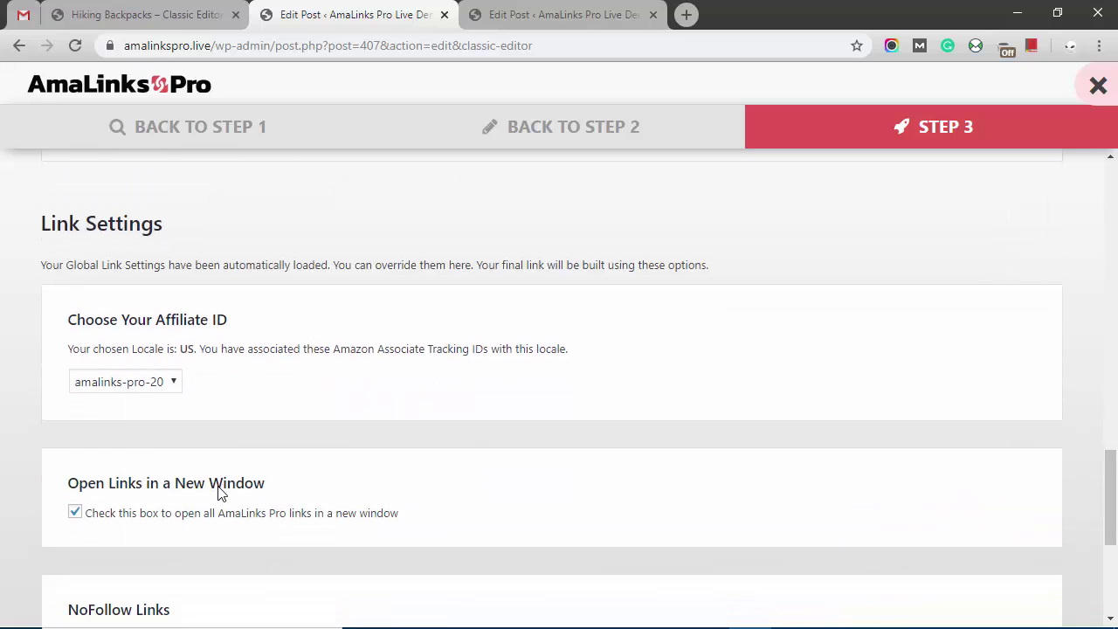
pyautogui.scroll(-1, 217, 491)
pyautogui.scroll(-2, 216, 493)
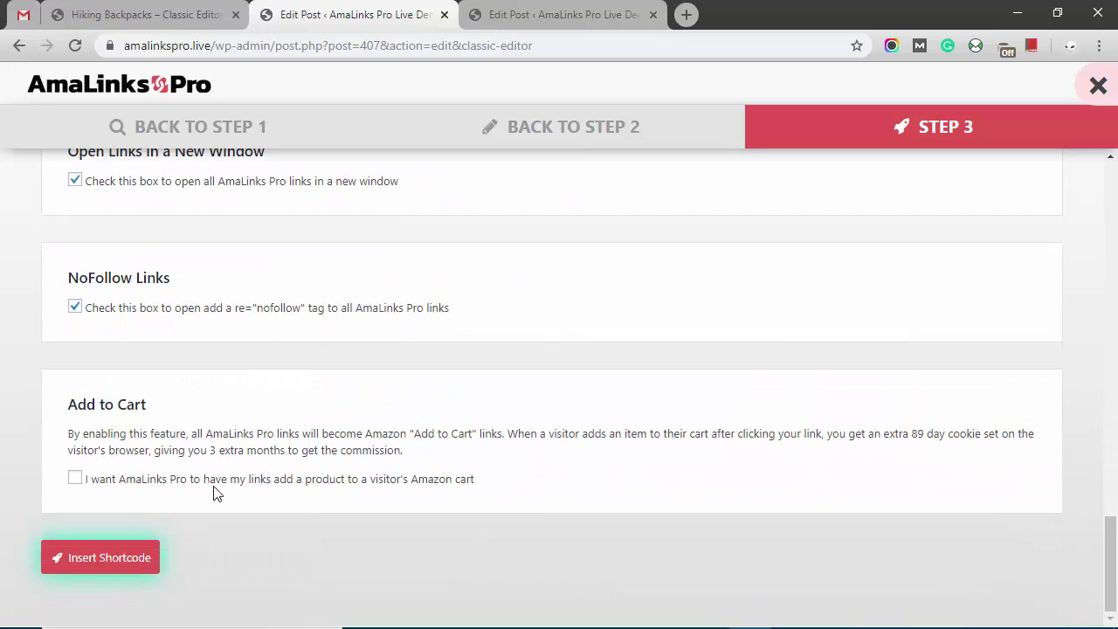
pyautogui.click(98, 556)
pyautogui.scroll(-2, 52, 537)
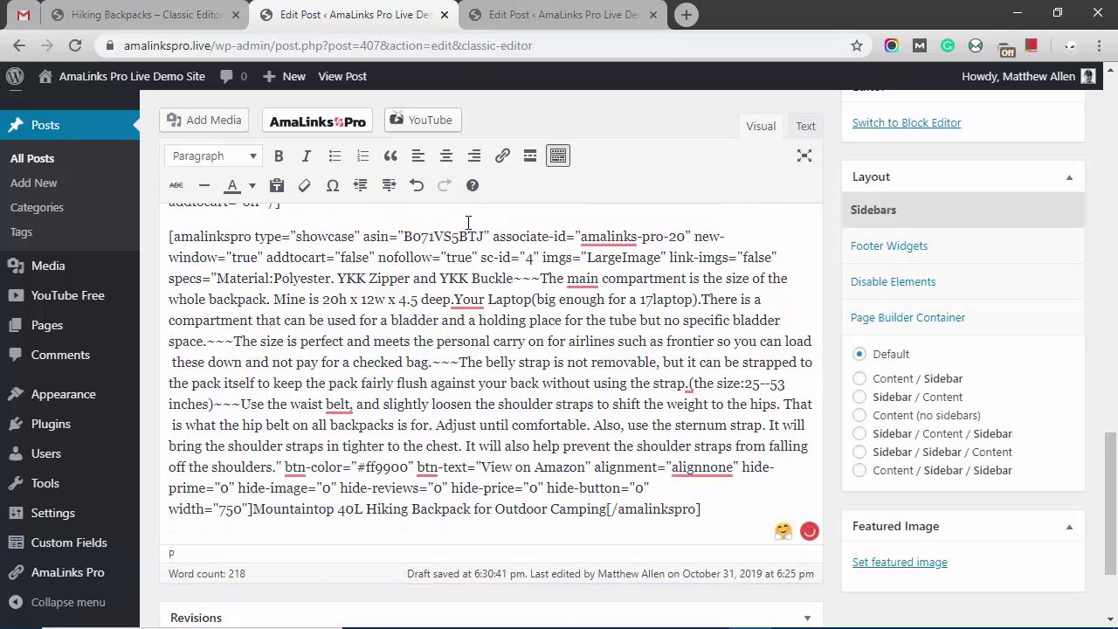
# Step: In the block-editor tab, add a Product Comparison Table block at the end of the post
pyautogui.click(532, 21)
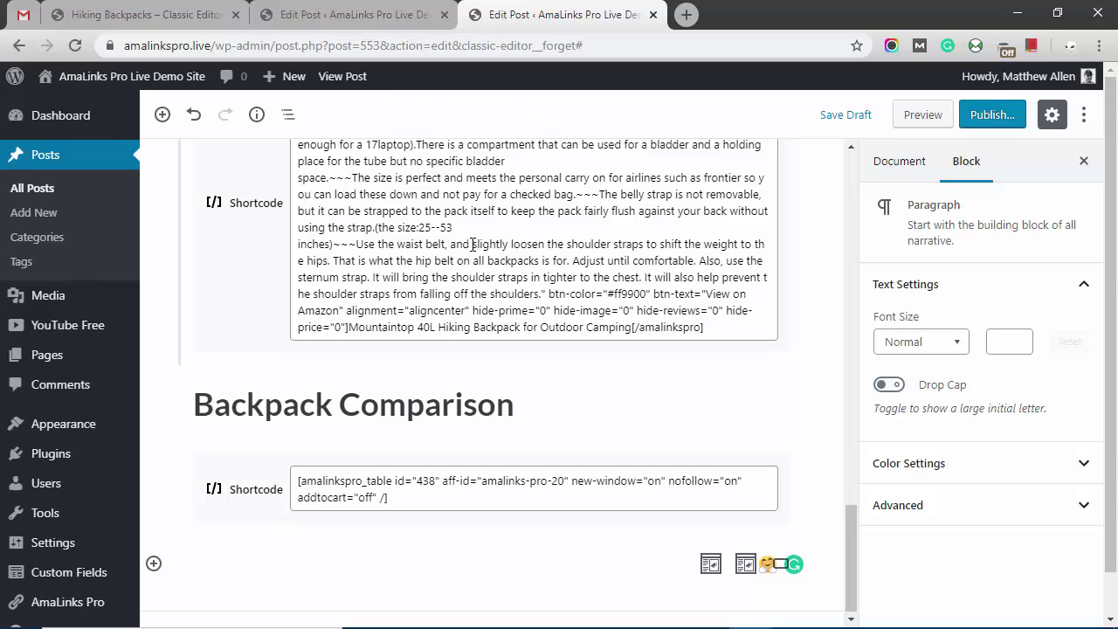
pyautogui.scroll(2, 472, 249)
pyautogui.scroll(3, 470, 252)
pyautogui.scroll(5, 470, 251)
pyautogui.scroll(5, 470, 252)
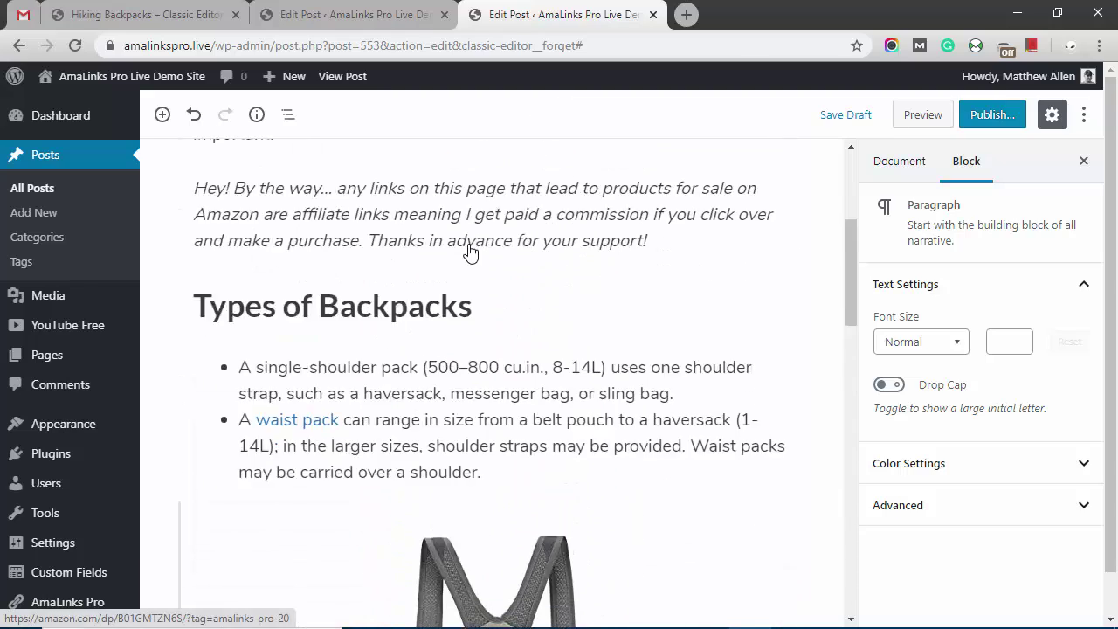
pyautogui.scroll(-4, 470, 251)
pyautogui.scroll(-5, 469, 251)
pyautogui.scroll(-5, 469, 252)
pyautogui.scroll(1, 433, 291)
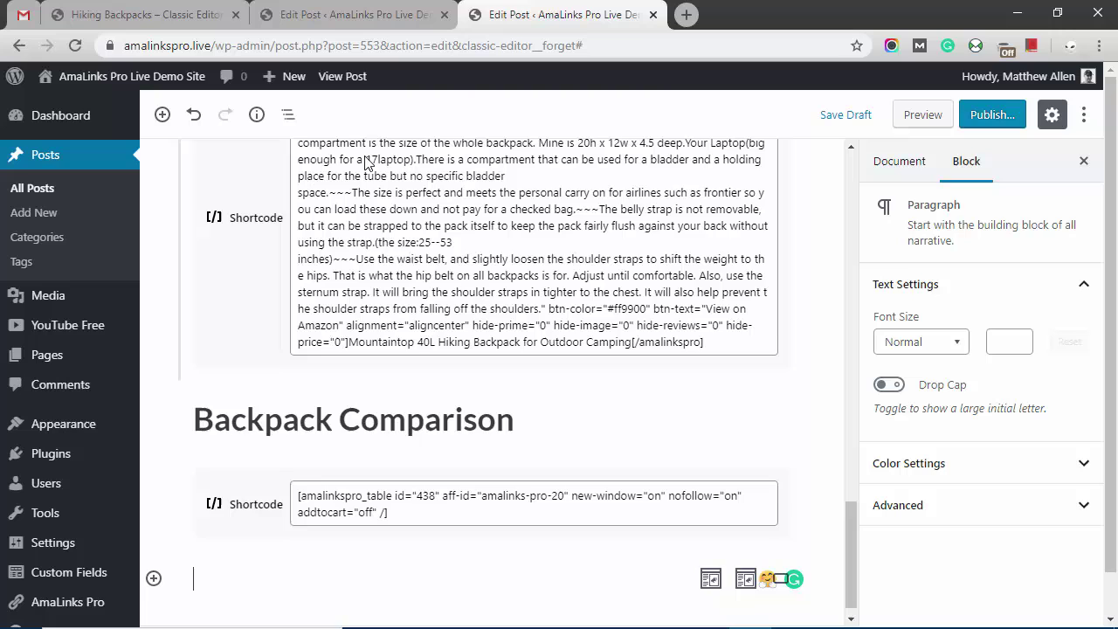
pyautogui.scroll(-1, 389, 541)
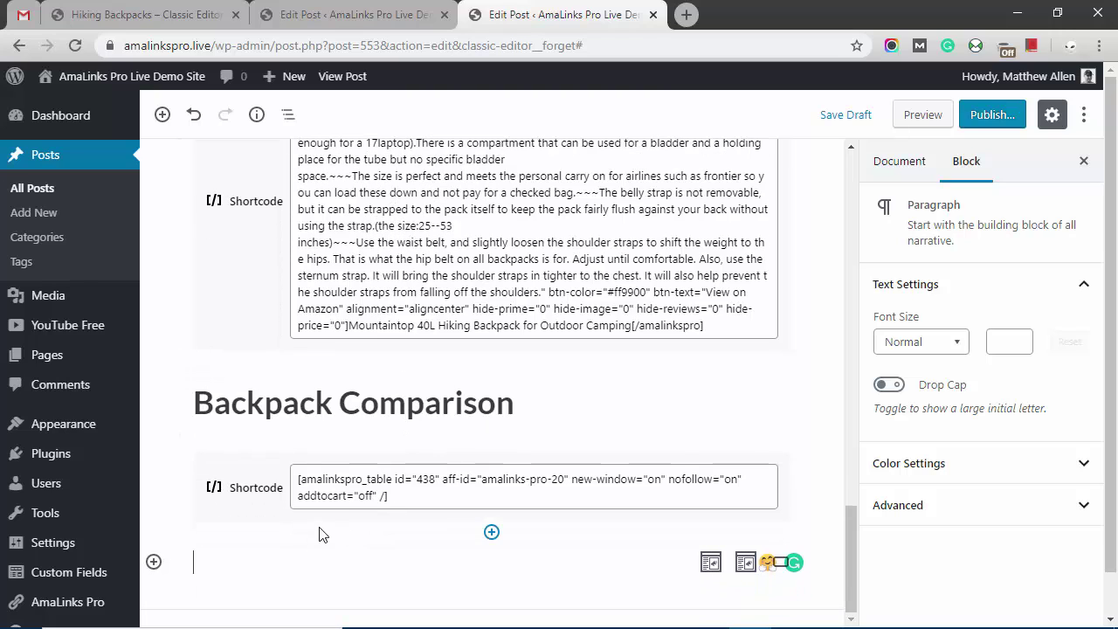
pyautogui.click(154, 560)
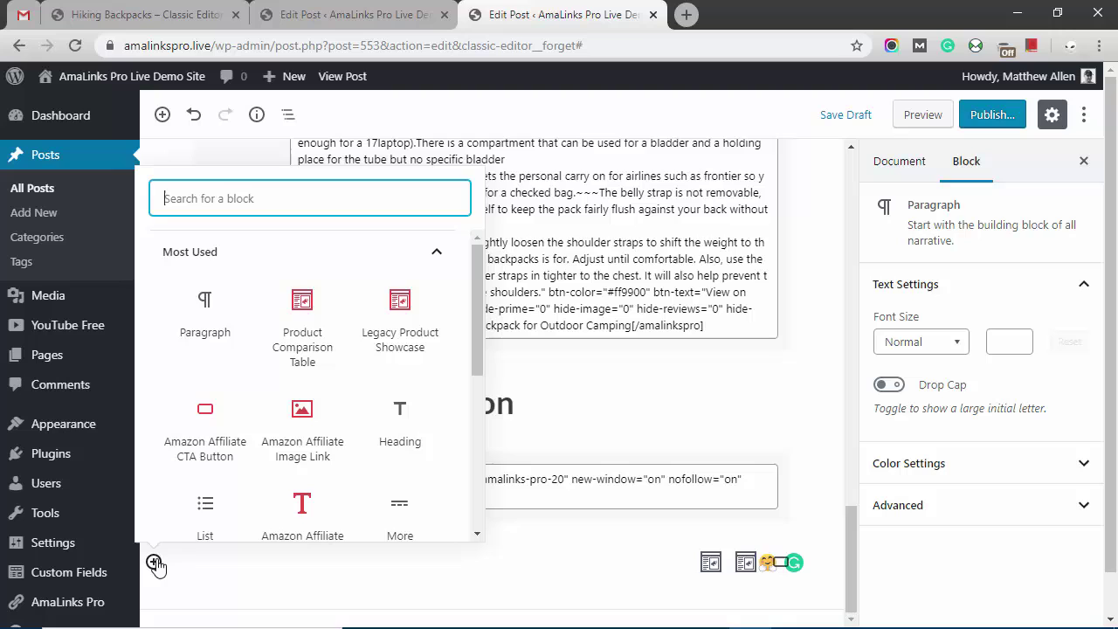
pyautogui.click(313, 346)
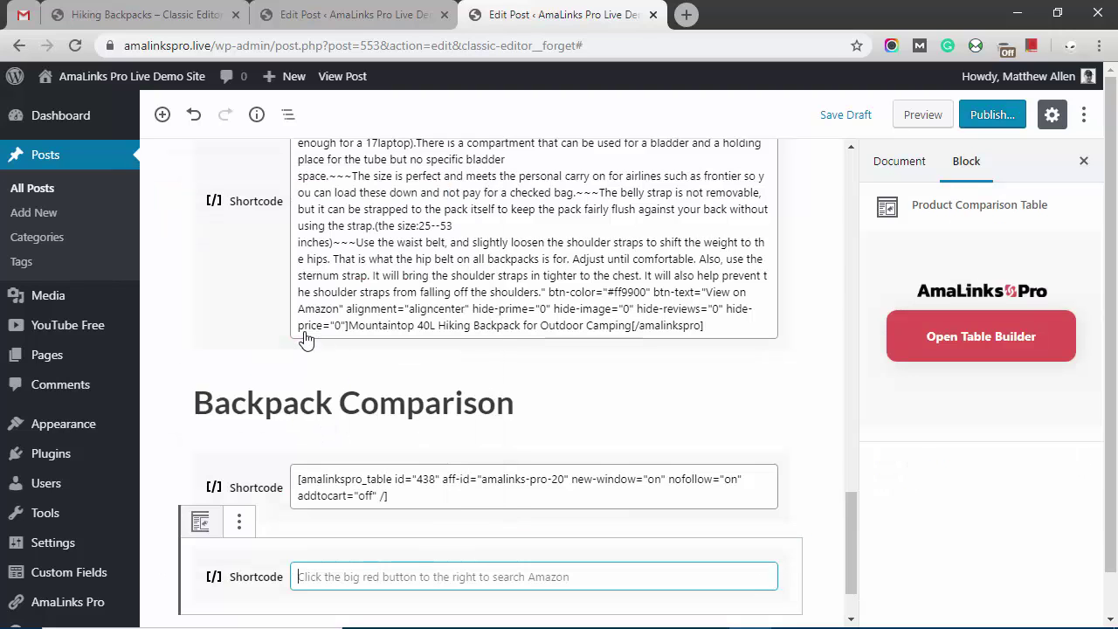
pyautogui.moveTo(489, 576)
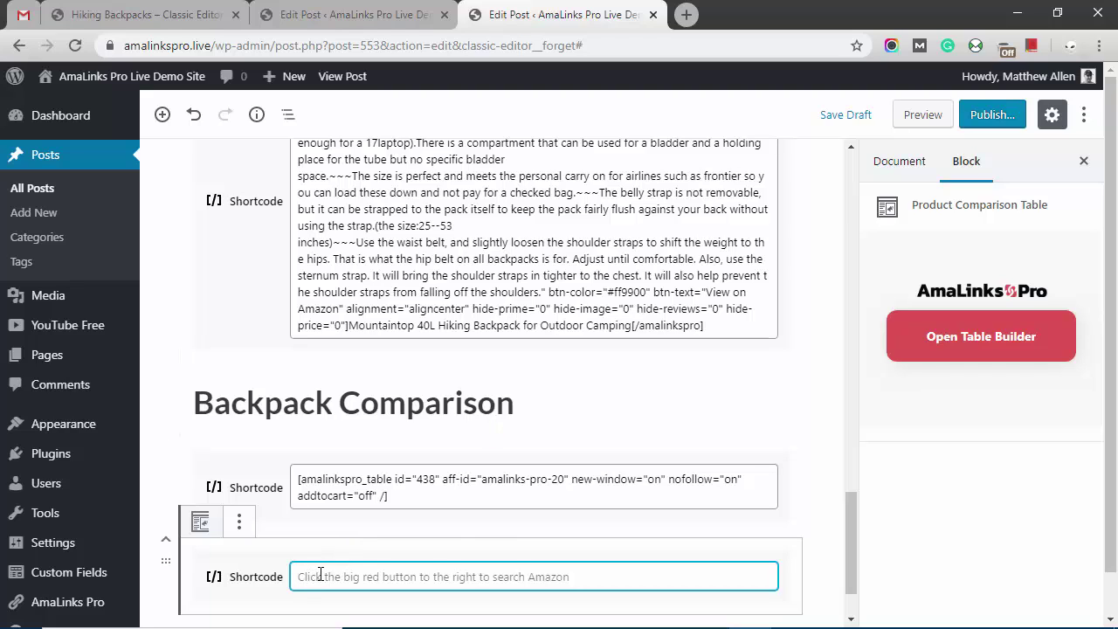
# Step: Open the Table Builder and browse the list of saved Comparison Tables
pyautogui.click(973, 343)
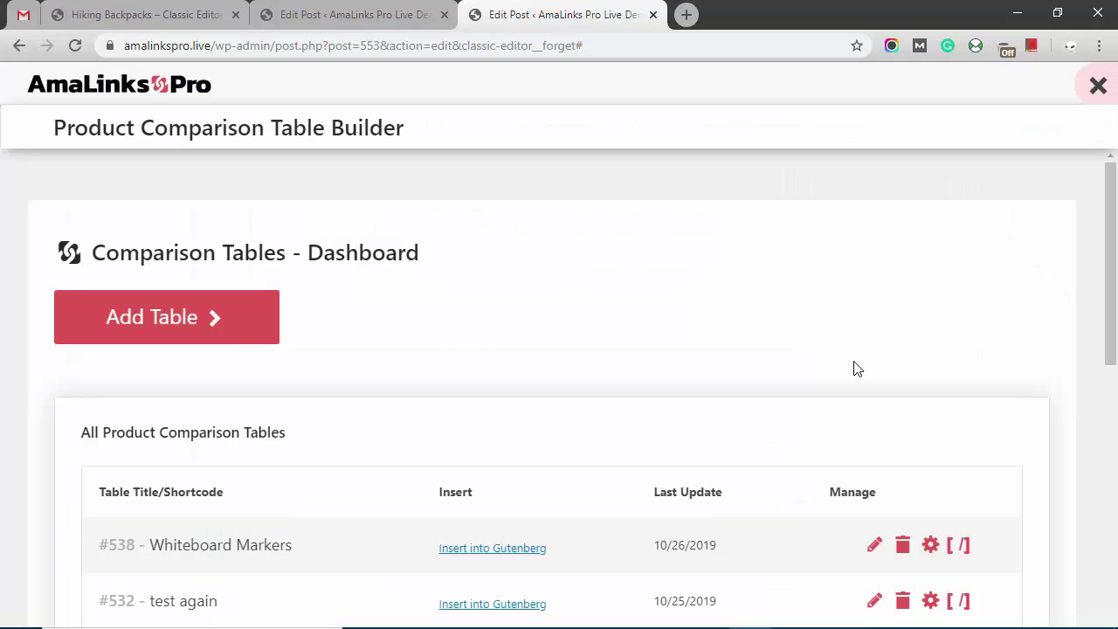
pyautogui.scroll(-1, 374, 479)
pyautogui.scroll(-1, 379, 440)
pyautogui.scroll(-1, 378, 433)
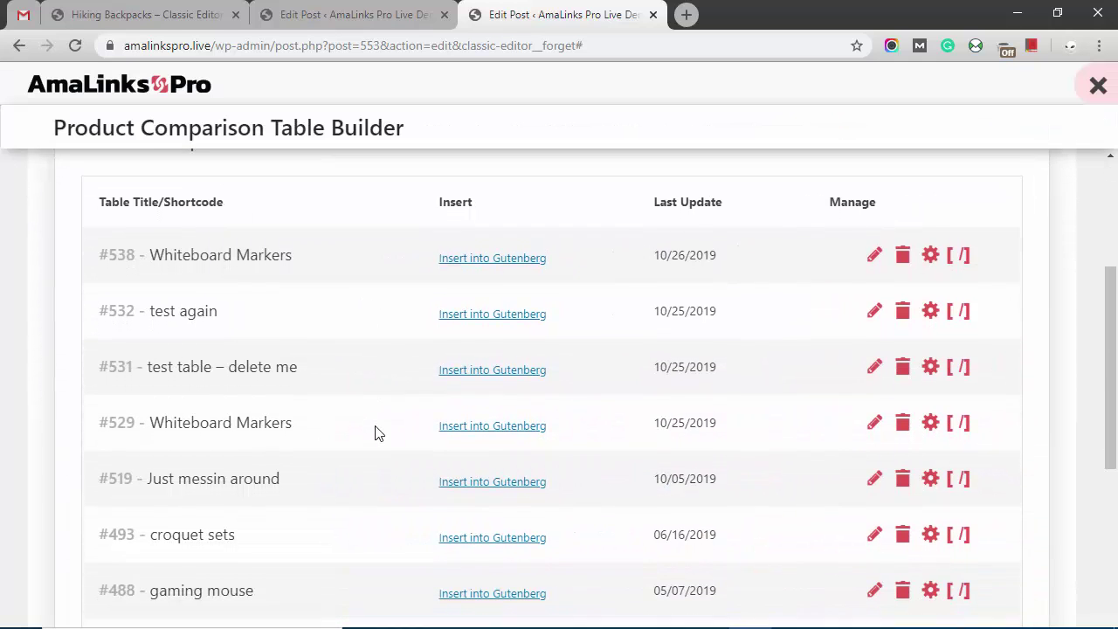
pyautogui.scroll(-1, 282, 239)
pyautogui.scroll(-2, 282, 274)
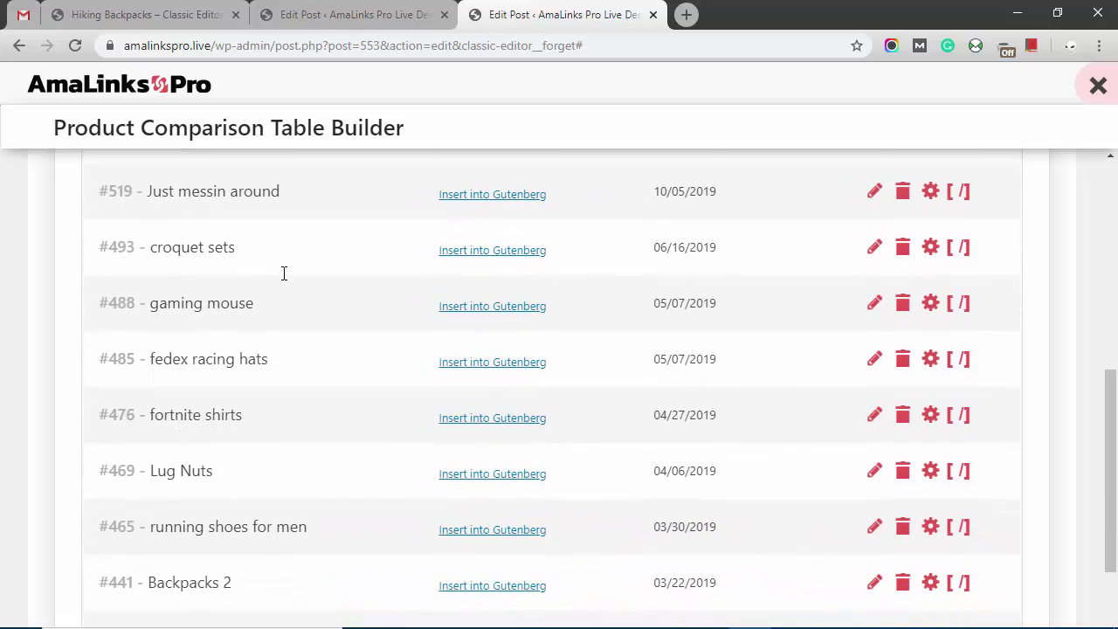
pyautogui.scroll(-1, 284, 273)
pyautogui.scroll(2, 282, 272)
pyautogui.scroll(3, 282, 272)
pyautogui.scroll(1, 253, 274)
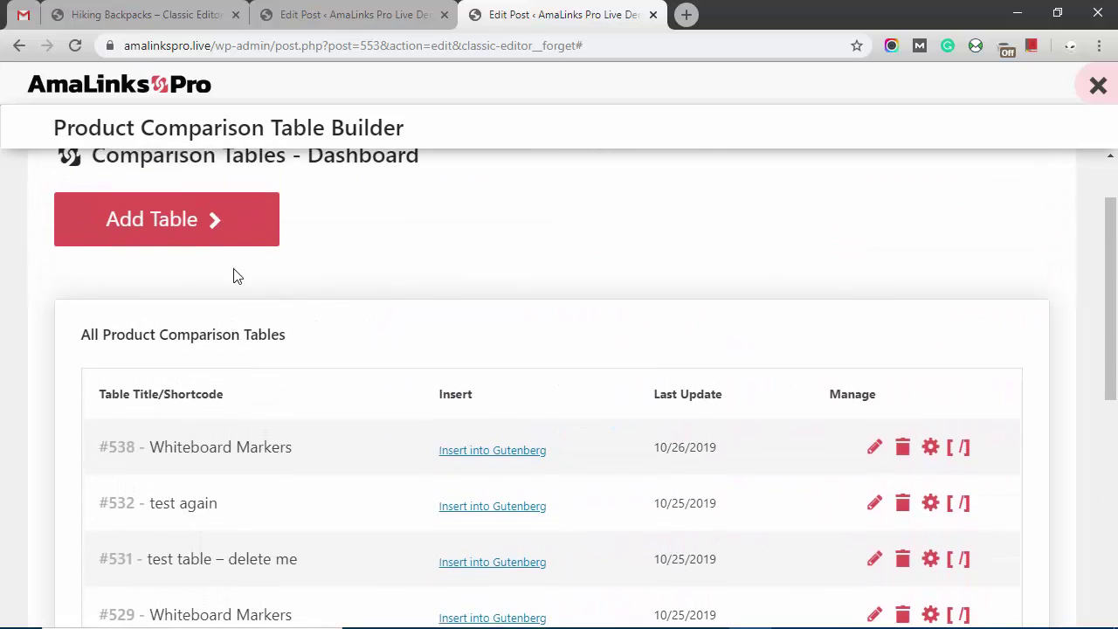
# Step: Insert the #386 Backpacks comparison table into the Gutenberg block
pyautogui.scroll(-2, 245, 264)
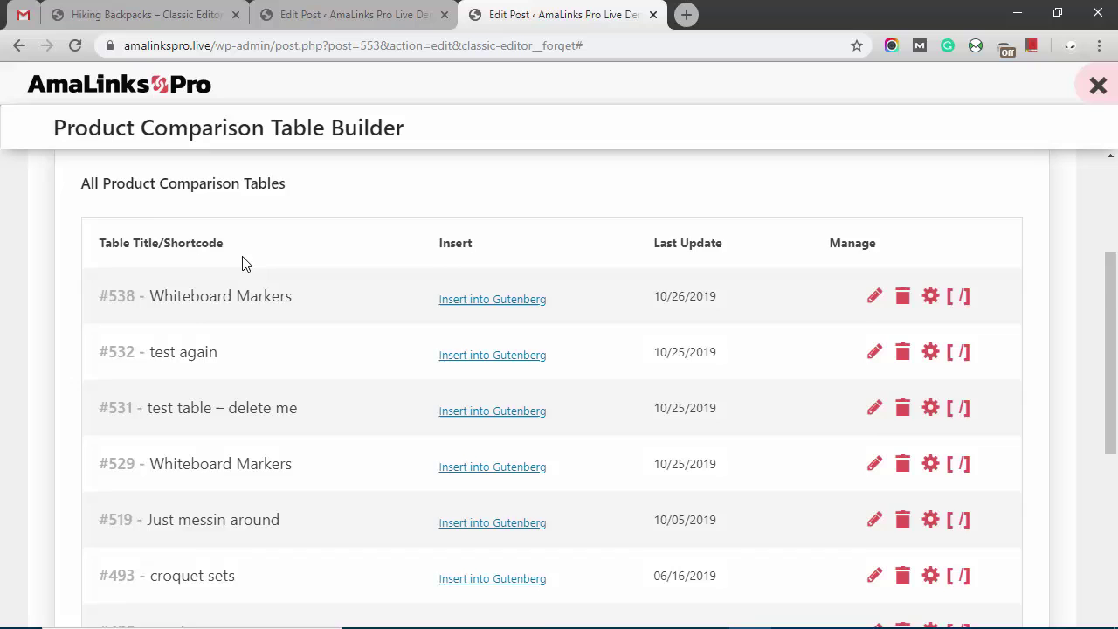
pyautogui.scroll(-2, 244, 263)
pyautogui.scroll(-2, 450, 494)
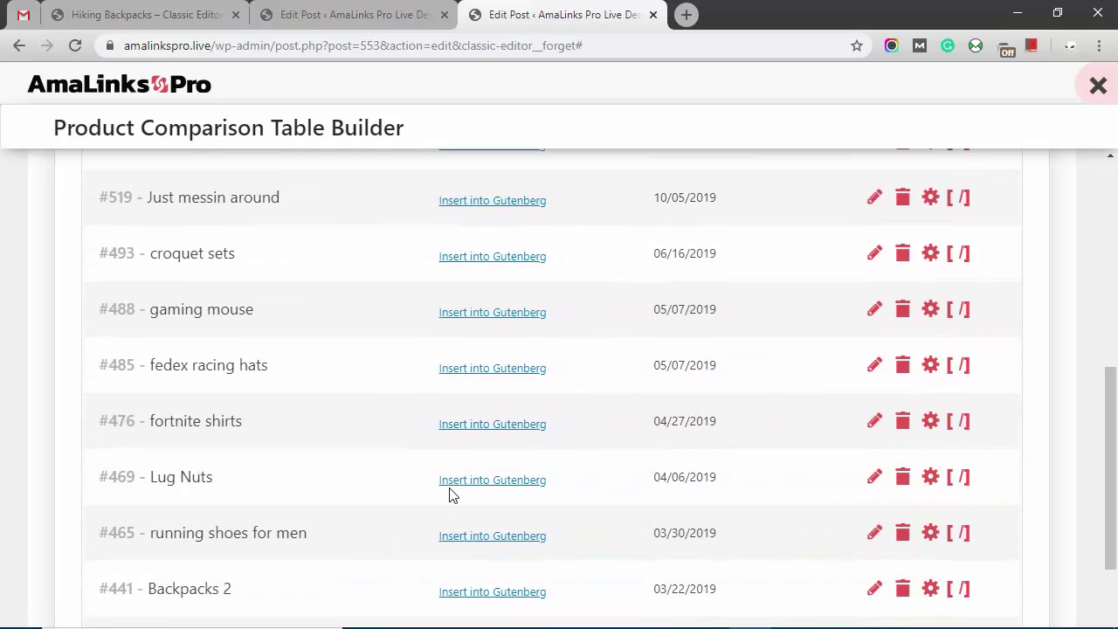
pyautogui.scroll(-1, 449, 494)
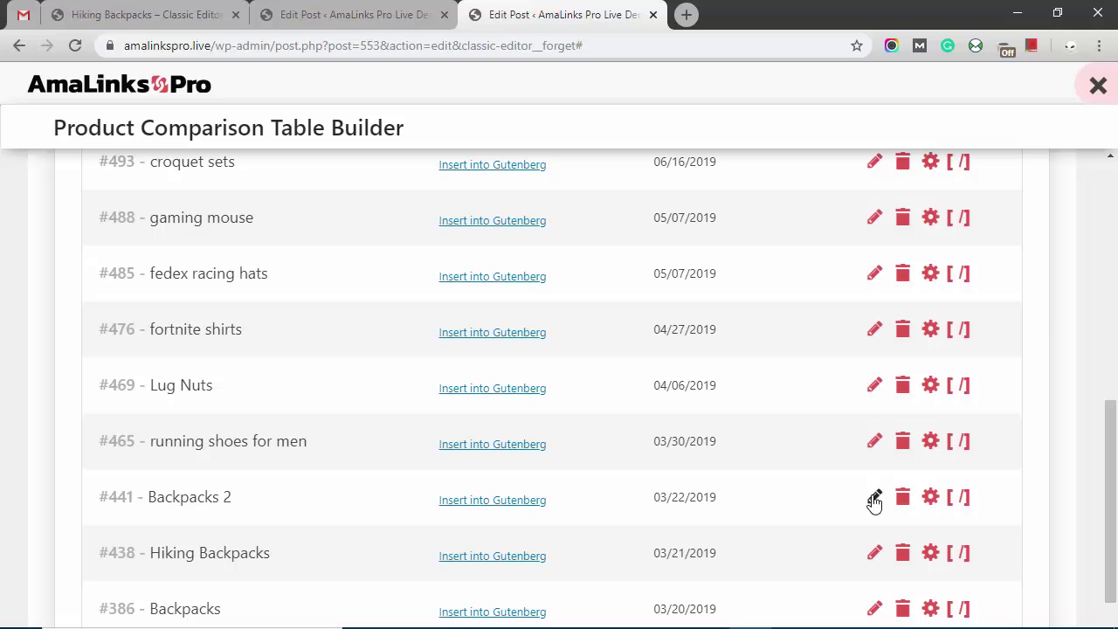
pyautogui.scroll(-1, 681, 471)
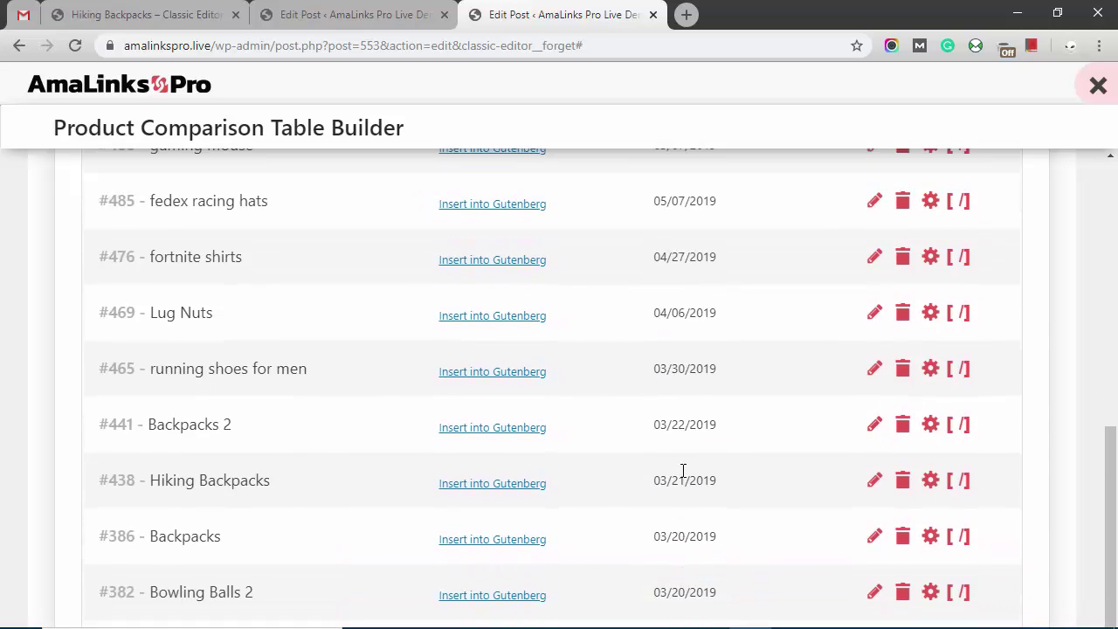
pyautogui.scroll(2, 681, 472)
pyautogui.scroll(-5, 681, 472)
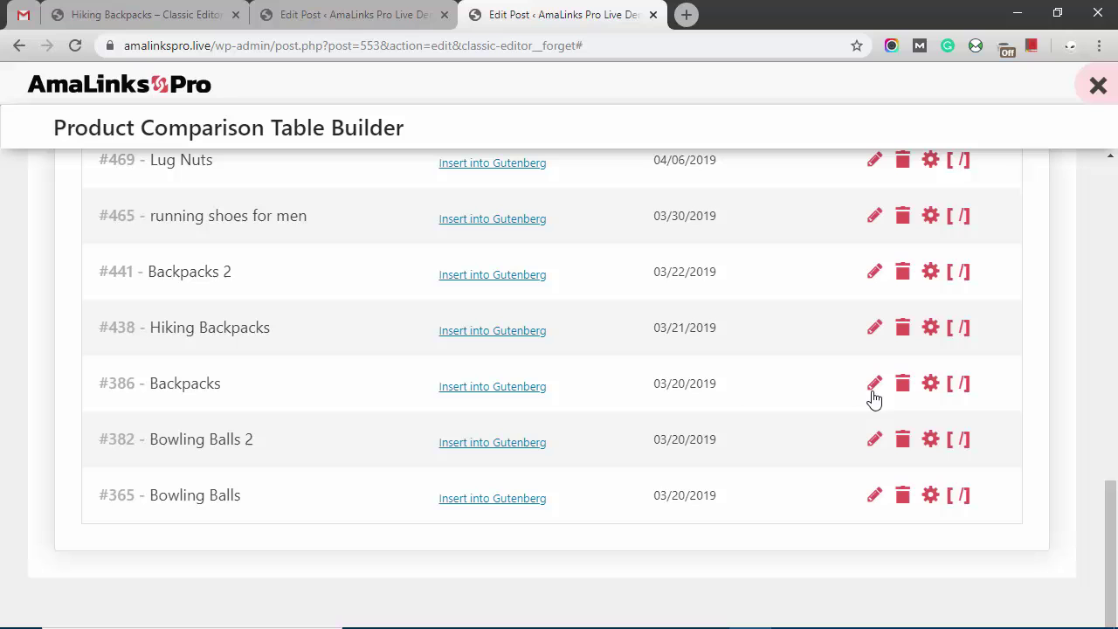
pyautogui.click(505, 393)
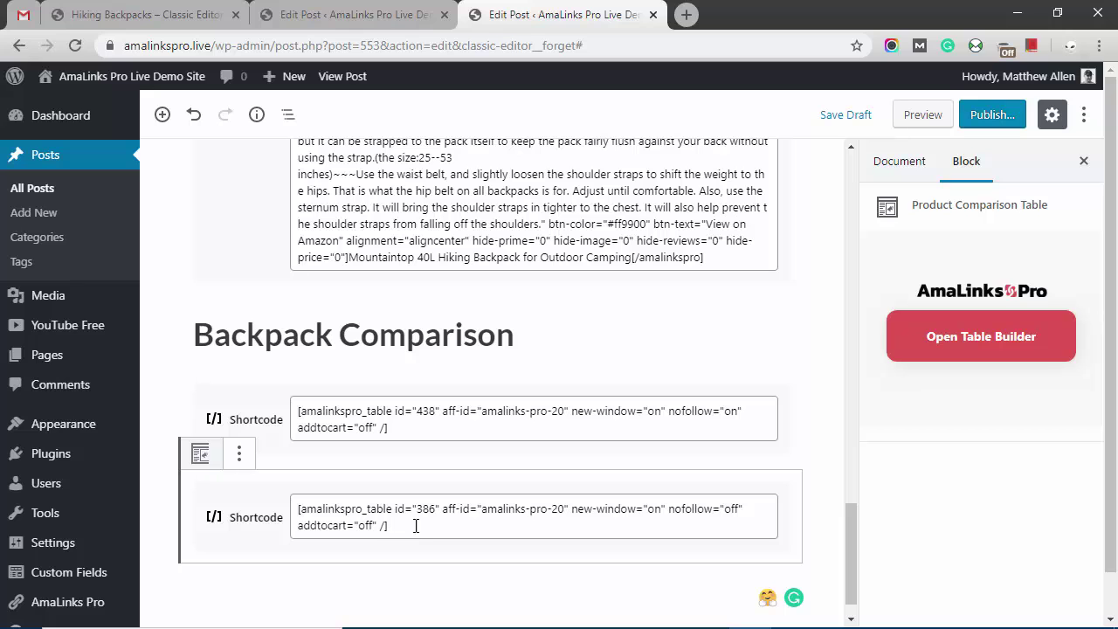
# Step: Return to the published 'Hiking Backpacks – Classic Editor' post and scroll up to its title
pyautogui.click(201, 14)
pyautogui.scroll(-1, 373, 311)
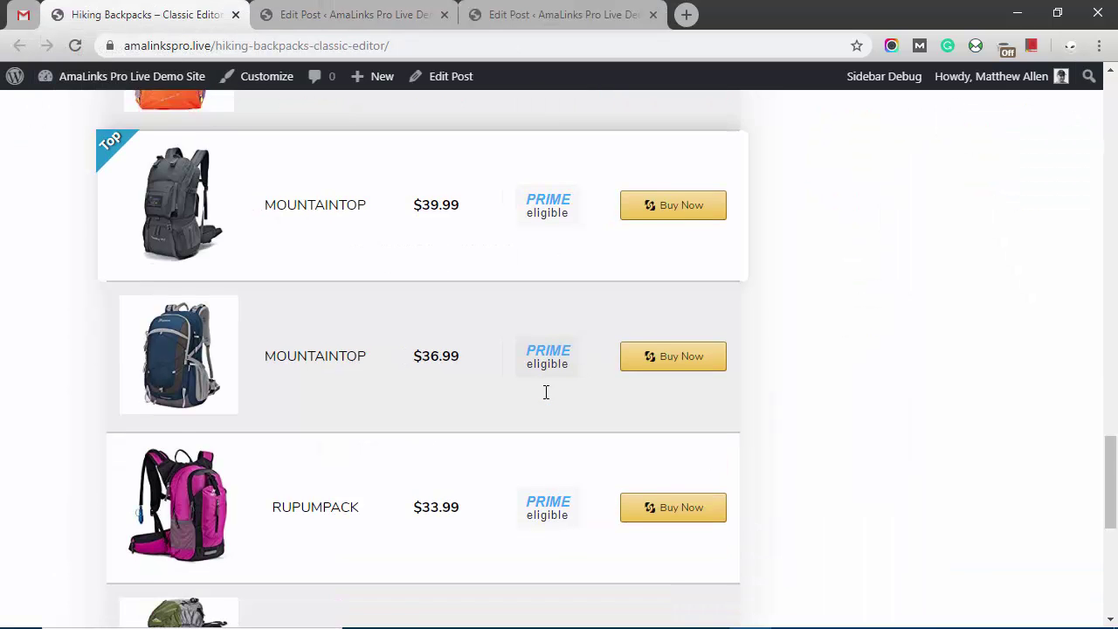
pyautogui.scroll(-2, 541, 391)
pyautogui.scroll(-1, 536, 389)
pyautogui.scroll(-1, 534, 387)
pyautogui.scroll(4, 535, 387)
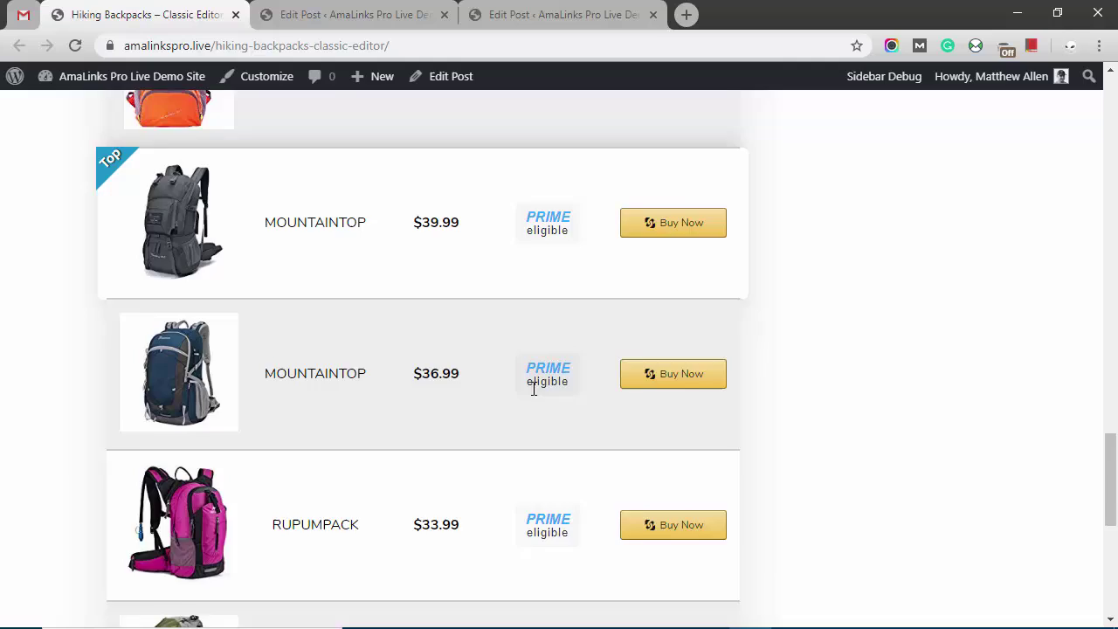
pyautogui.scroll(3, 532, 393)
pyautogui.scroll(2, 531, 394)
pyautogui.scroll(2, 533, 396)
pyautogui.scroll(2, 534, 396)
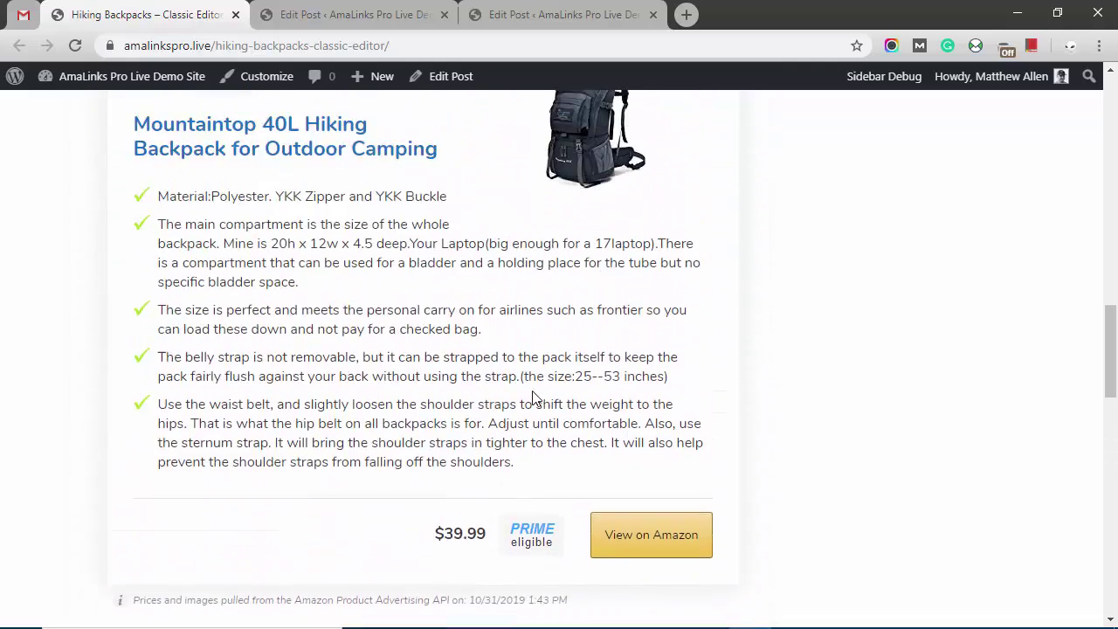
pyautogui.scroll(3, 536, 398)
pyautogui.scroll(1, 534, 396)
pyautogui.scroll(2, 532, 390)
pyautogui.scroll(2, 532, 392)
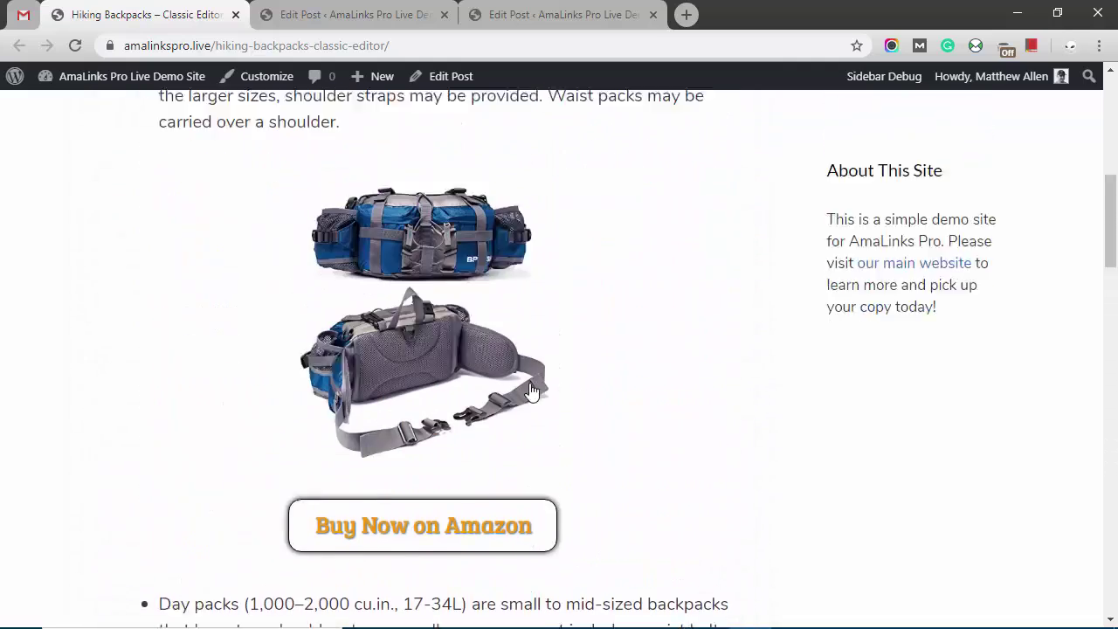
pyautogui.scroll(2, 532, 392)
pyautogui.scroll(1, 532, 392)
pyautogui.scroll(2, 532, 391)
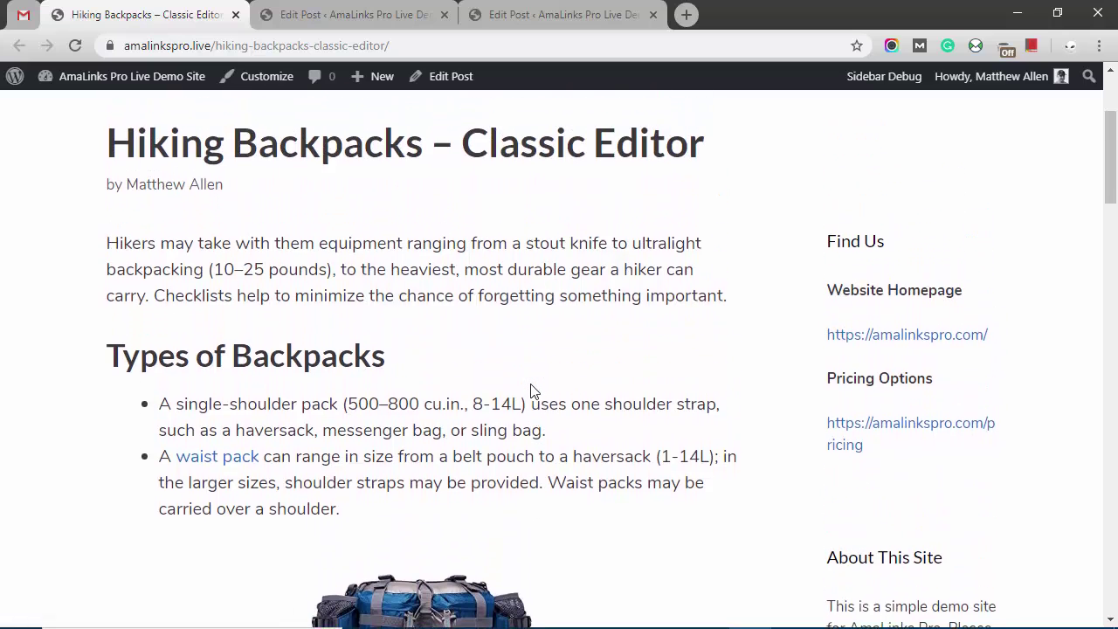
pyautogui.scroll(-1, 533, 391)
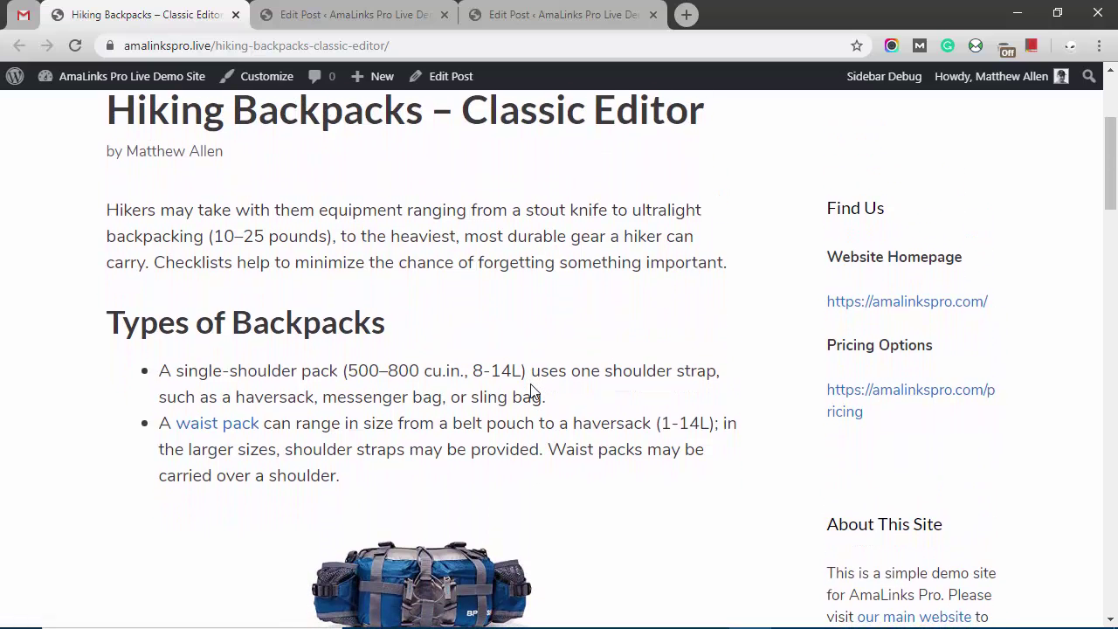